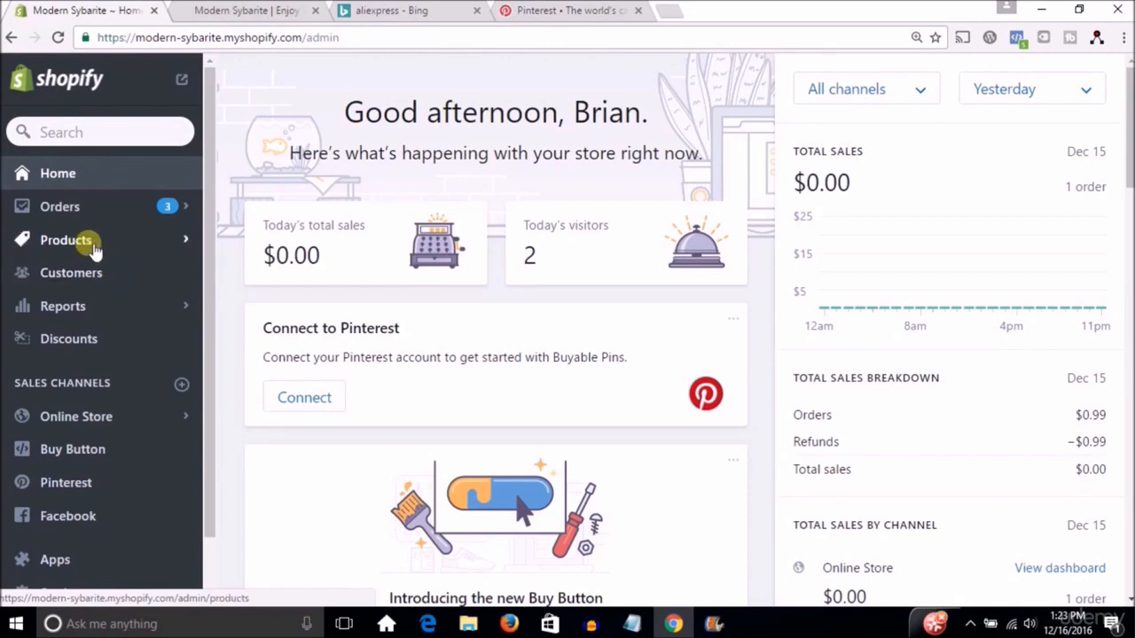
Open the "Faith" Necklace product from the store's product list.
{"action": "left_click", "coordinate": [95, 251]}
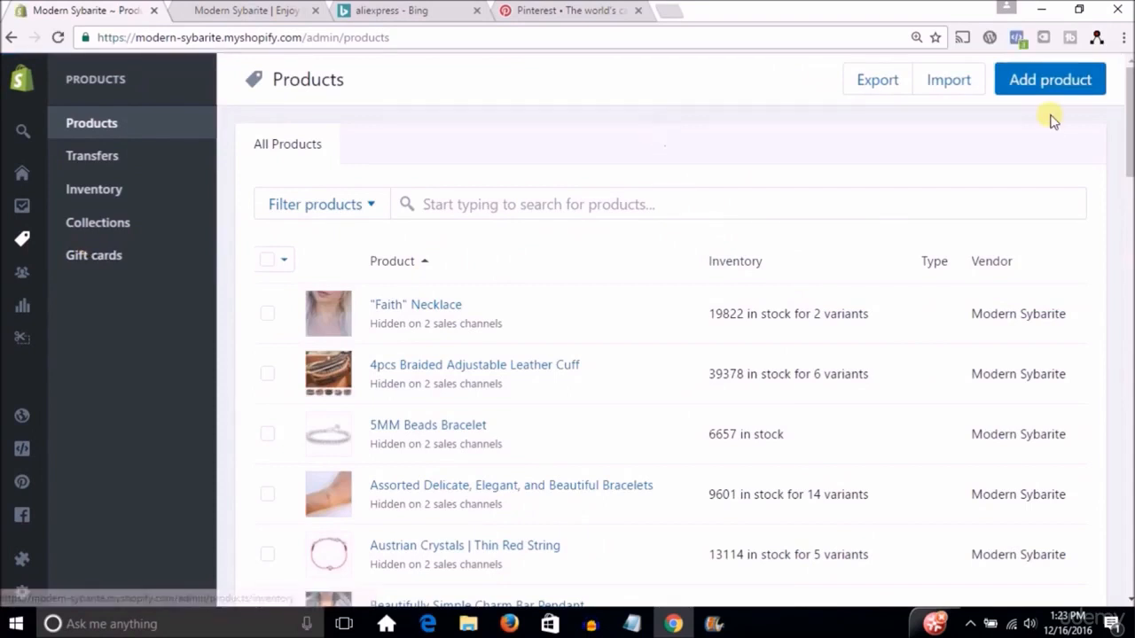
{"action": "mouse_move", "coordinate": [1130, 164]}
{"action": "left_mouse_down"}
{"action": "mouse_move", "coordinate": [1130, 241]}
{"action": "mouse_move", "coordinate": [1117, 168]}
{"action": "left_mouse_up"}
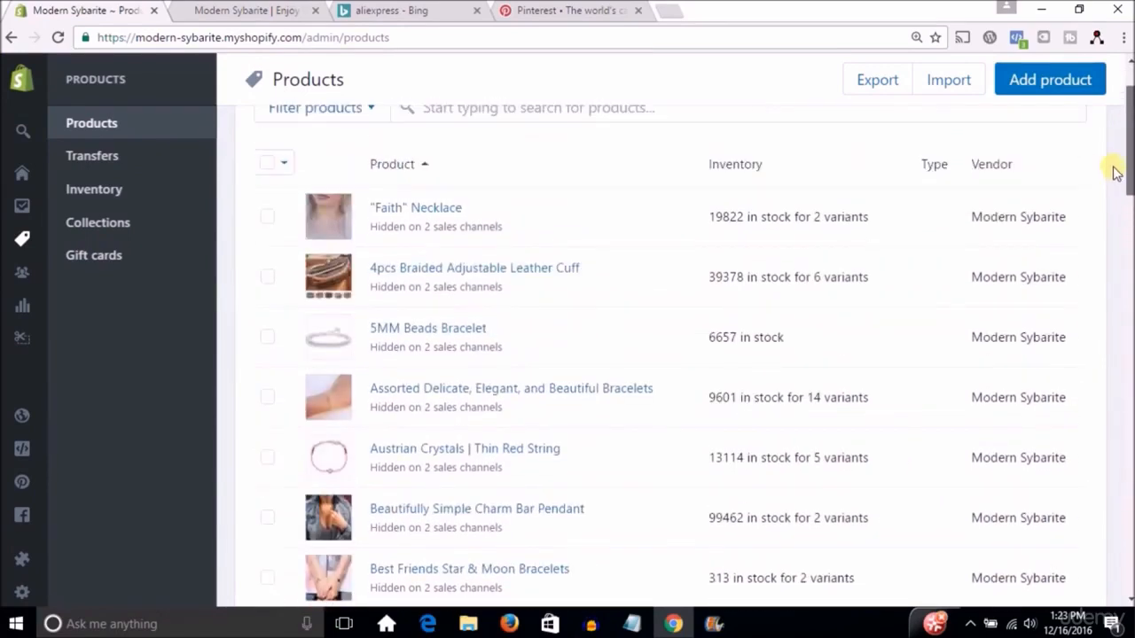
{"action": "left_click", "coordinate": [439, 211]}
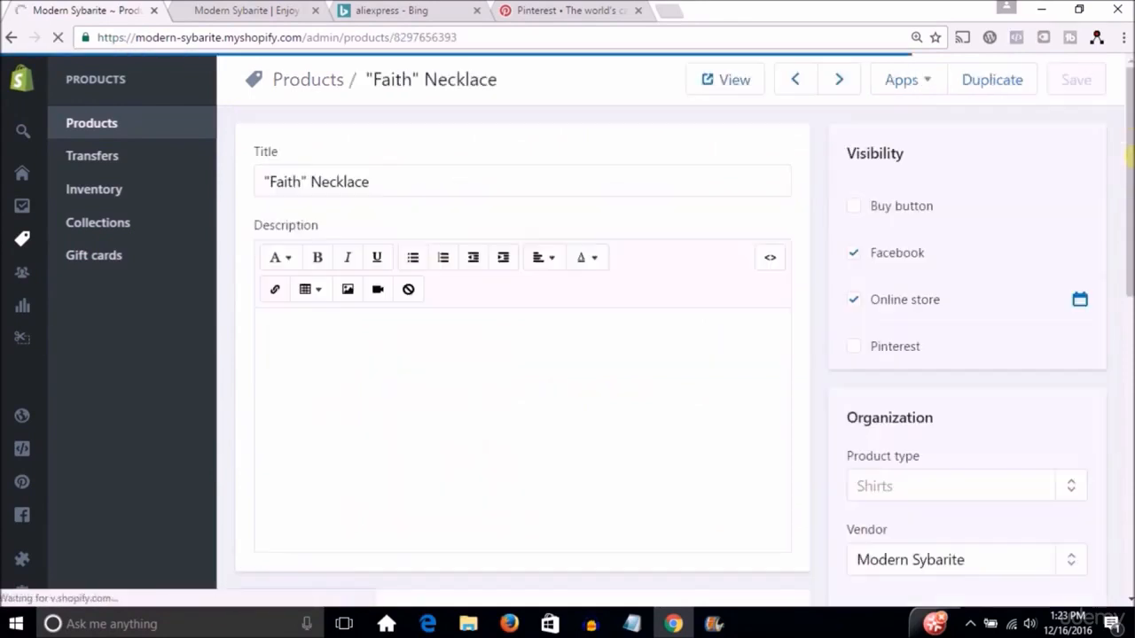
Make the dark-background photo of the silver cross chain the first image of the "Faith" Necklace.
{"action": "left_click_drag", "start_coordinate": [1131, 118], "coordinate": [1130, 160]}
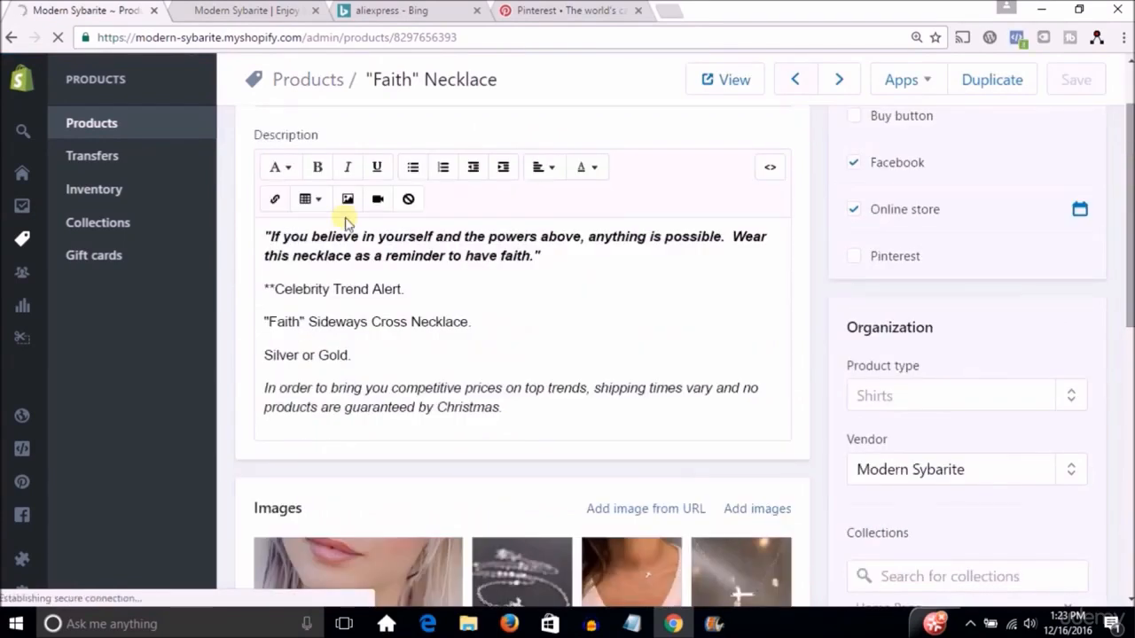
{"action": "left_click_drag", "start_coordinate": [1131, 221], "coordinate": [1131, 307]}
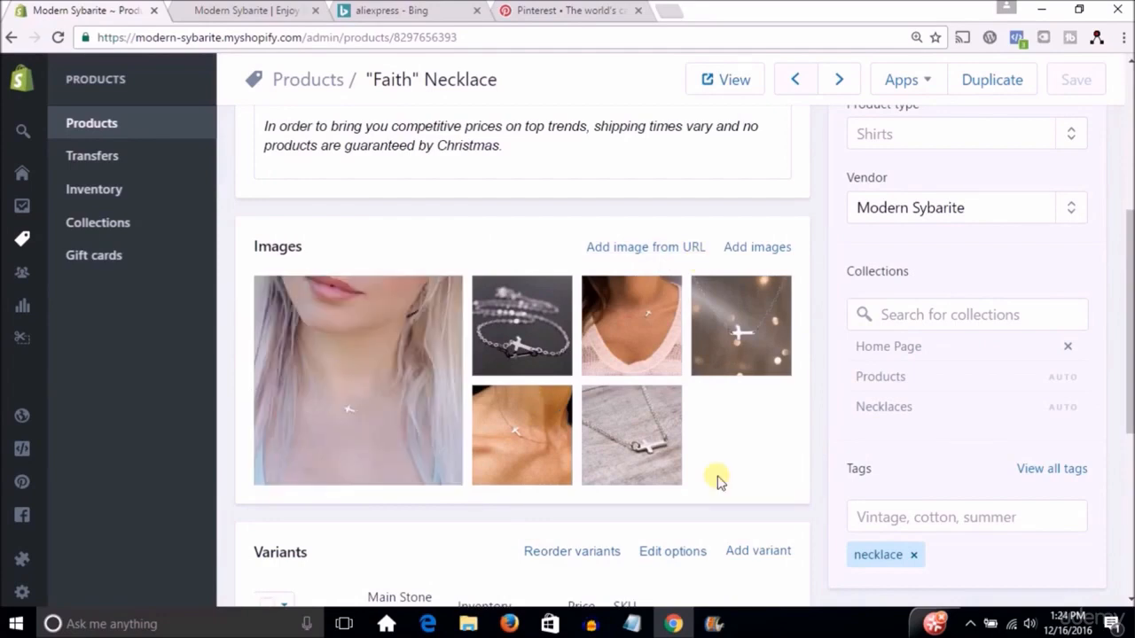
{"action": "left_click_drag", "start_coordinate": [390, 337], "coordinate": [375, 325]}
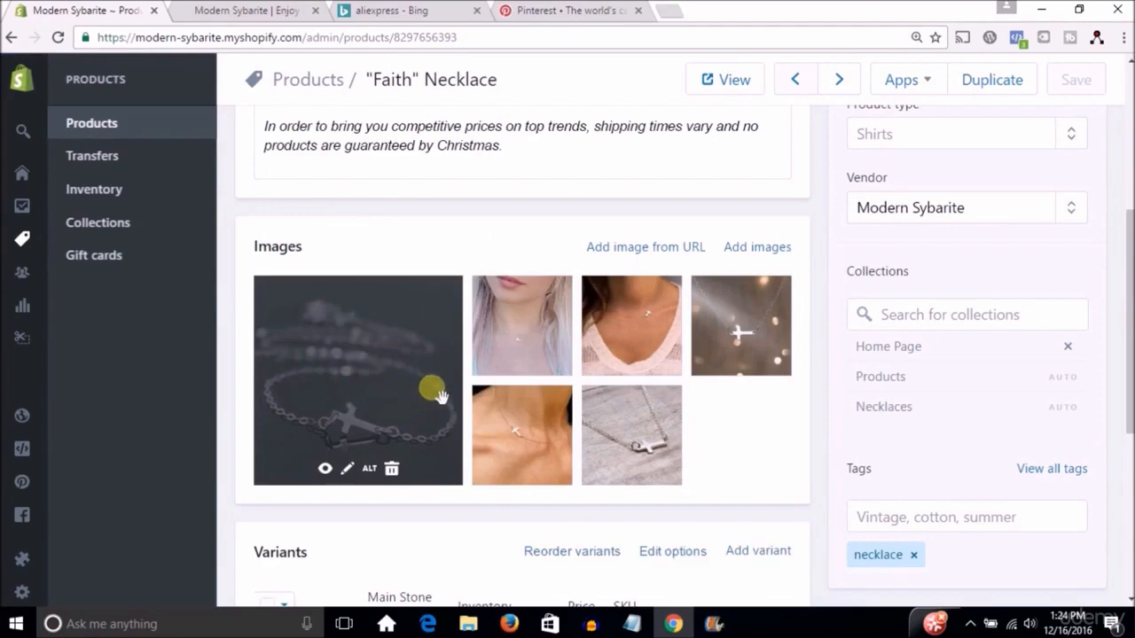
Review the necklace's variants, prices, SKUs, search engine listing preview, collections and tags.
{"action": "left_click_drag", "start_coordinate": [1130, 305], "coordinate": [1130, 448]}
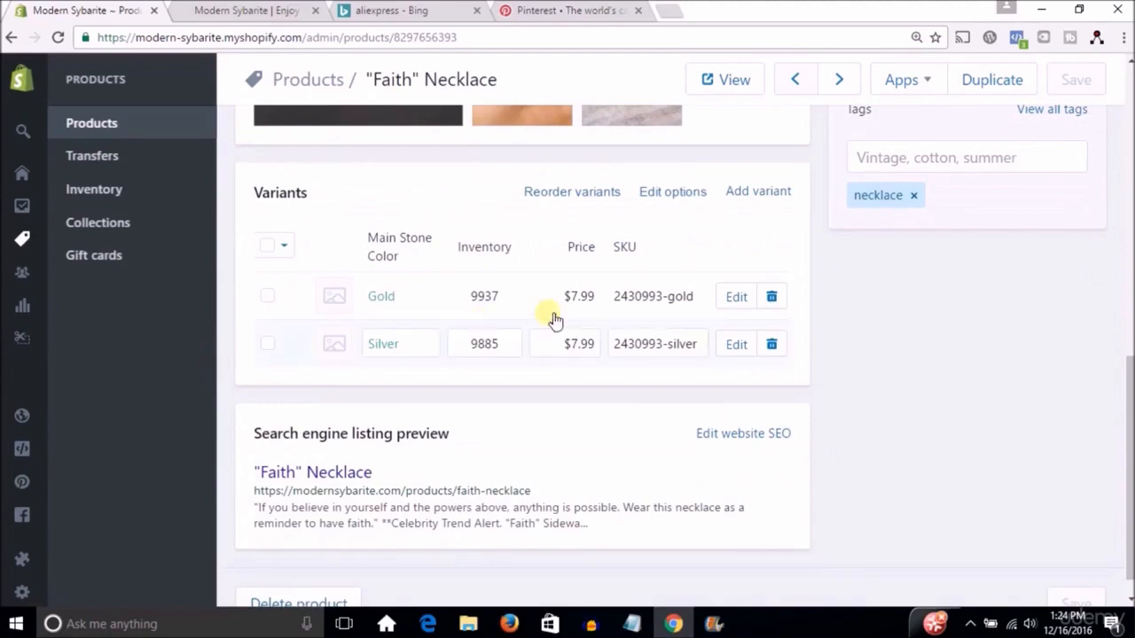
{"action": "scroll", "coordinate": [1130, 324], "scroll_direction": "down", "scroll_amount": 1}
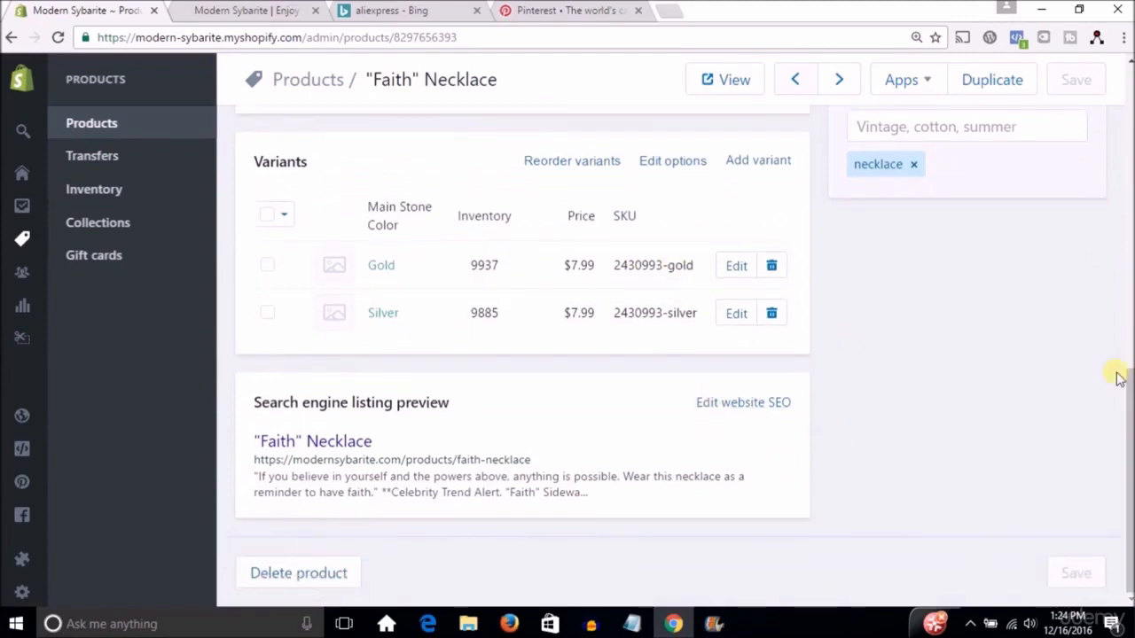
{"action": "scroll", "coordinate": [1131, 415], "scroll_direction": "up", "scroll_amount": 1}
{"action": "scroll", "coordinate": [1131, 415], "scroll_direction": "down", "scroll_amount": 2}
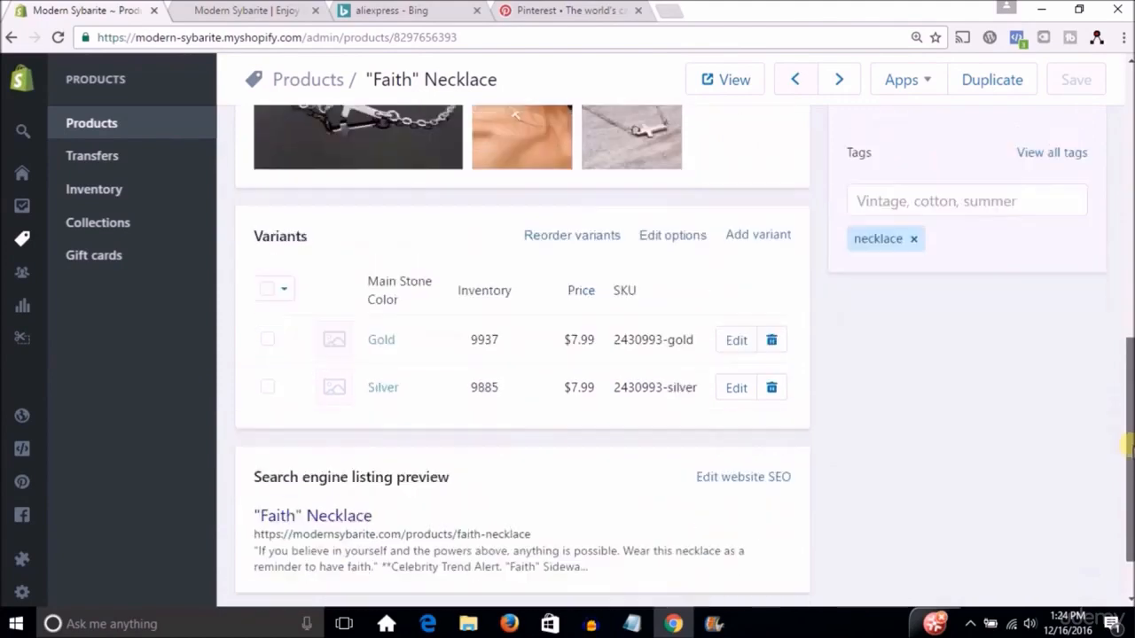
{"action": "scroll", "coordinate": [1099, 328], "scroll_direction": "up", "scroll_amount": 3}
{"action": "scroll", "coordinate": [1101, 324], "scroll_direction": "up", "scroll_amount": 2}
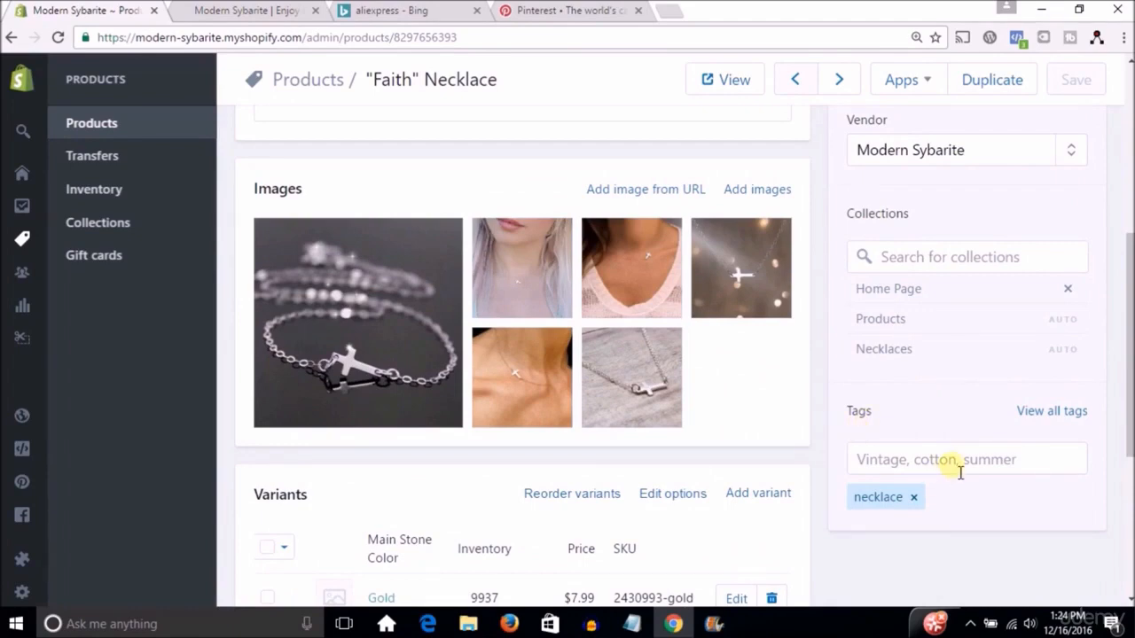
Open the store's collections list and review the product conditions of each collection.
{"action": "left_click", "coordinate": [120, 231]}
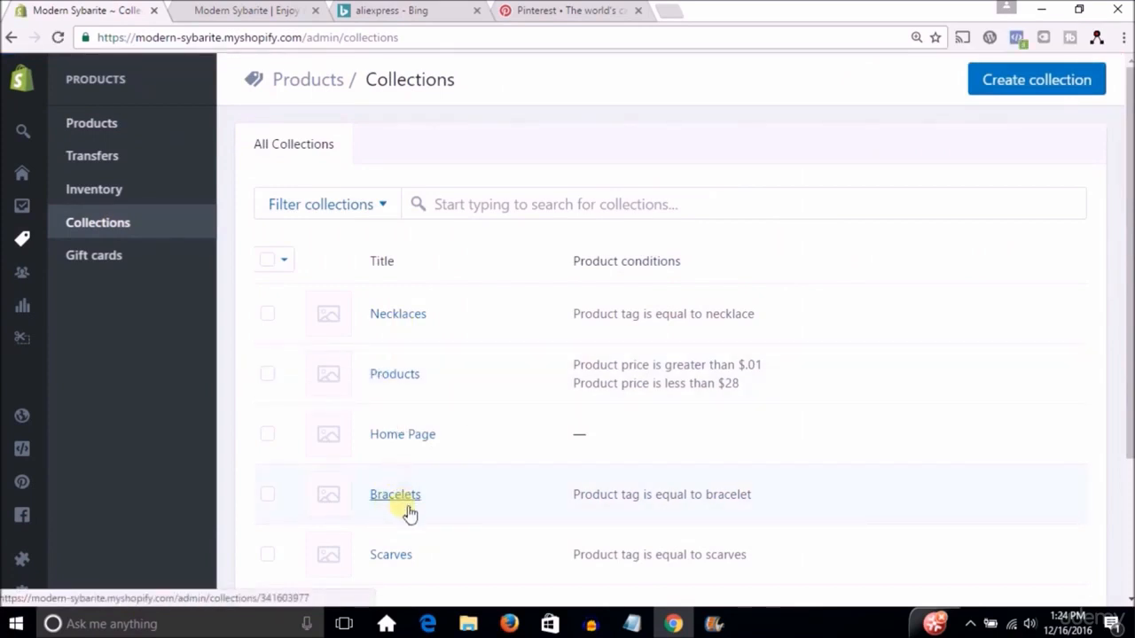
{"action": "scroll", "coordinate": [1113, 250], "scroll_direction": "down", "scroll_amount": 2}
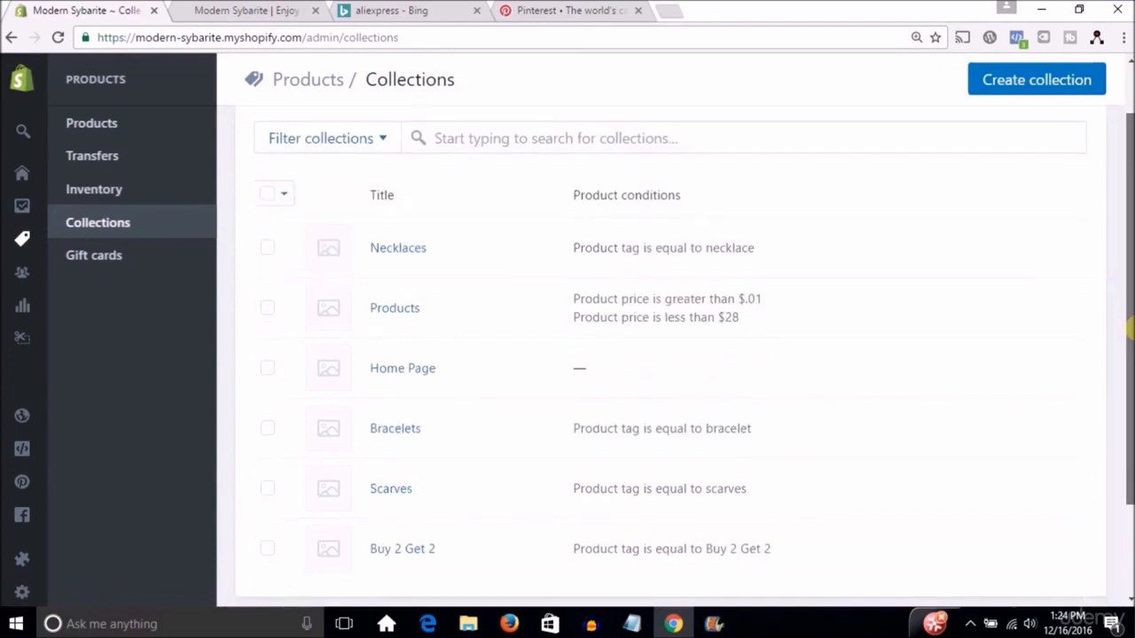
{"action": "scroll", "coordinate": [1113, 250], "scroll_direction": "up", "scroll_amount": 2}
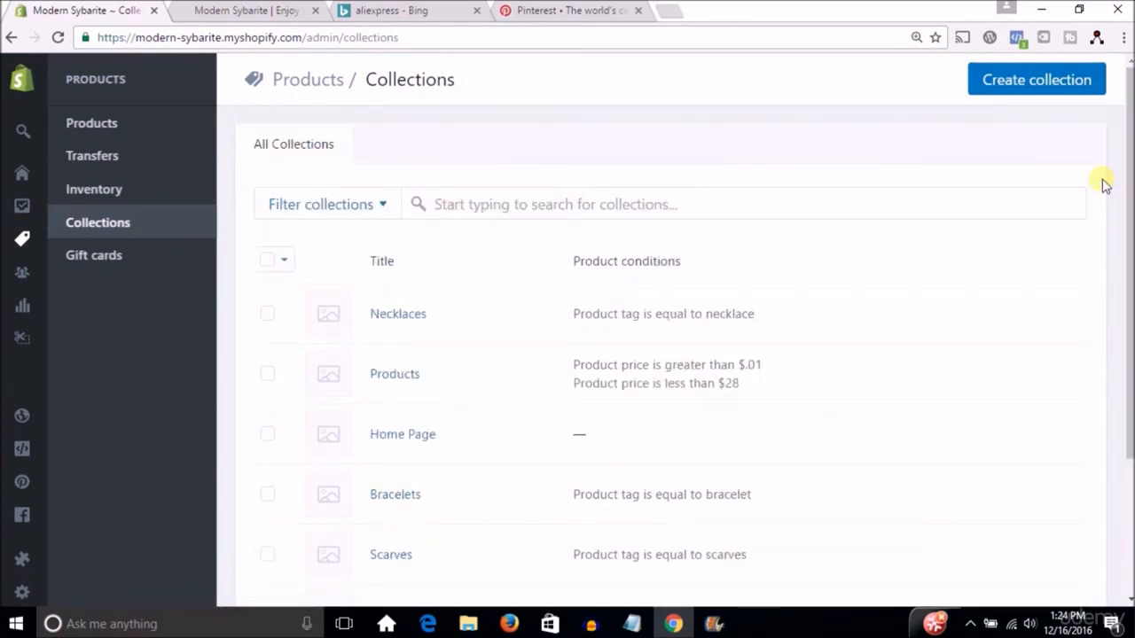
Start a new collection and give it the title "Earings".
{"action": "left_click", "coordinate": [1049, 88]}
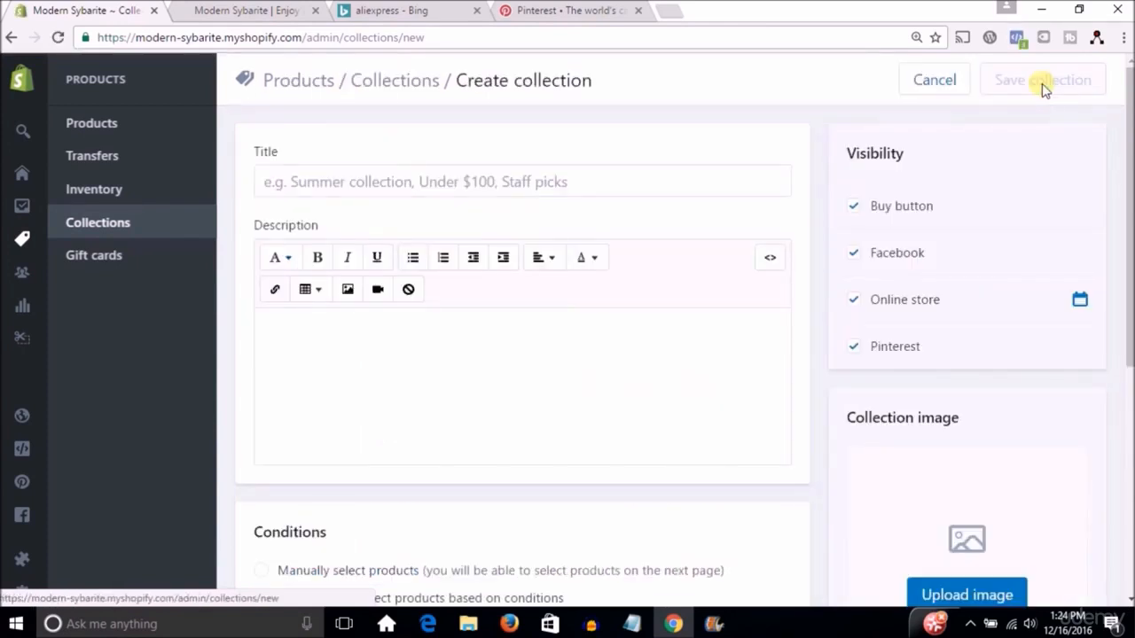
{"action": "left_click", "coordinate": [420, 191]}
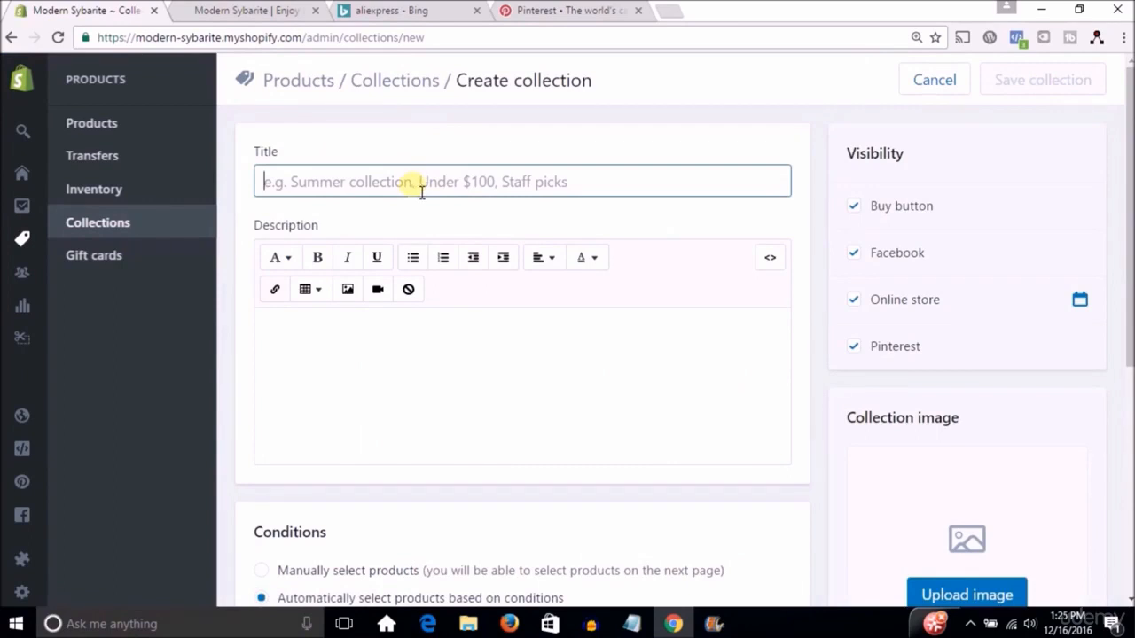
{"action": "type", "text": "Earings"}
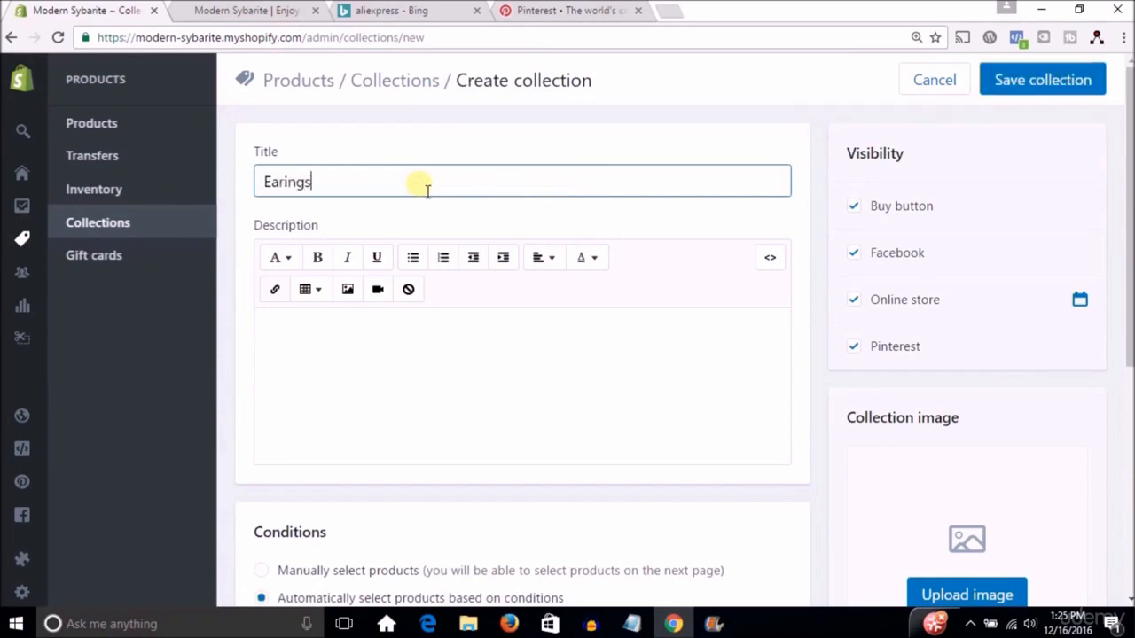
Set the collection's automatic selection condition to Product tag is equal to "earings".
{"action": "left_click_drag", "start_coordinate": [1130, 229], "coordinate": [1130, 383]}
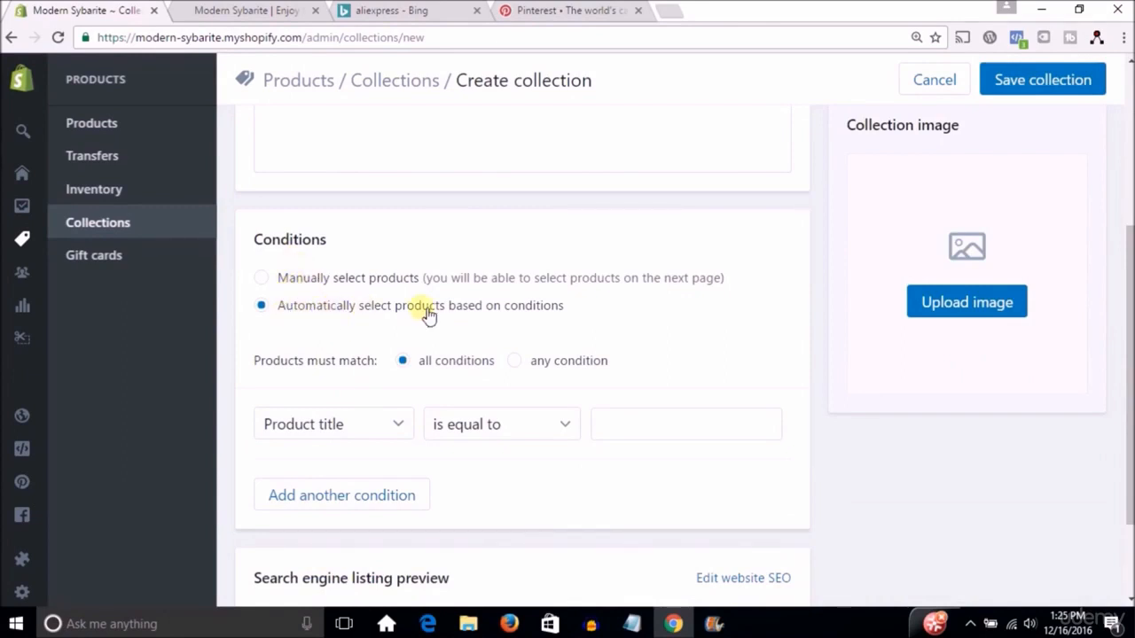
{"action": "left_click_drag", "start_coordinate": [1129, 356], "coordinate": [1129, 379]}
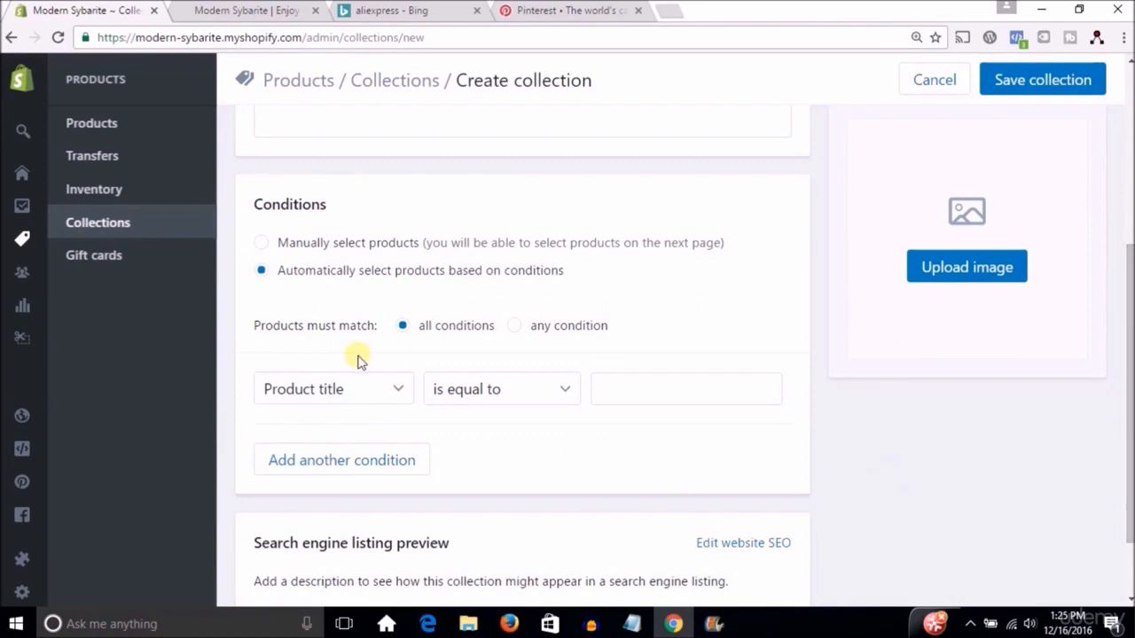
{"action": "left_click", "coordinate": [349, 395]}
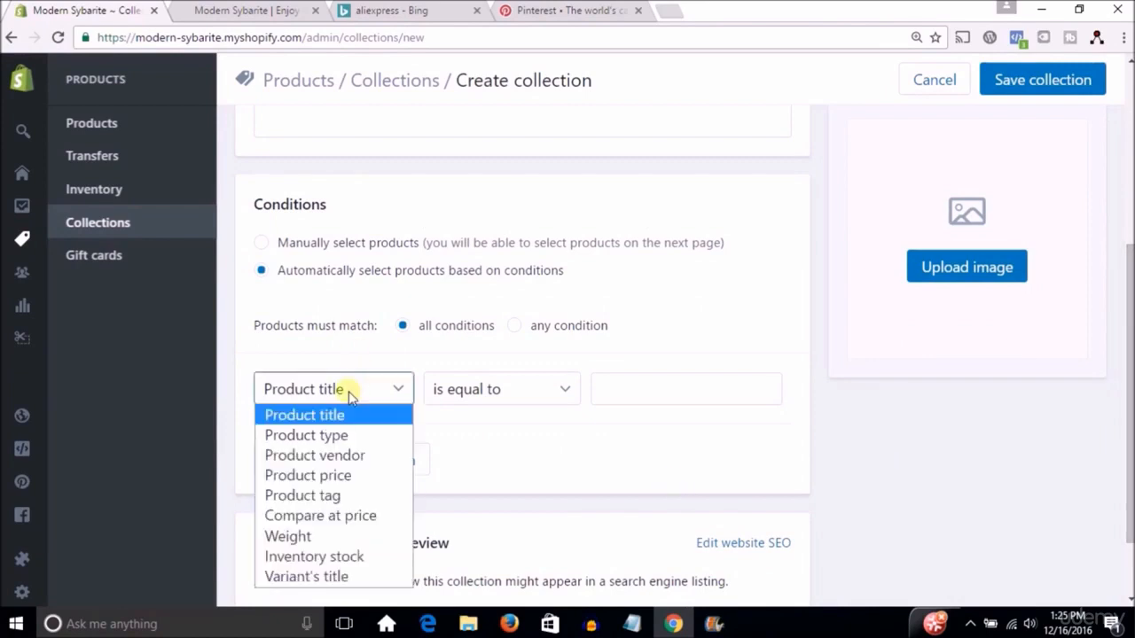
{"action": "left_click", "coordinate": [312, 500]}
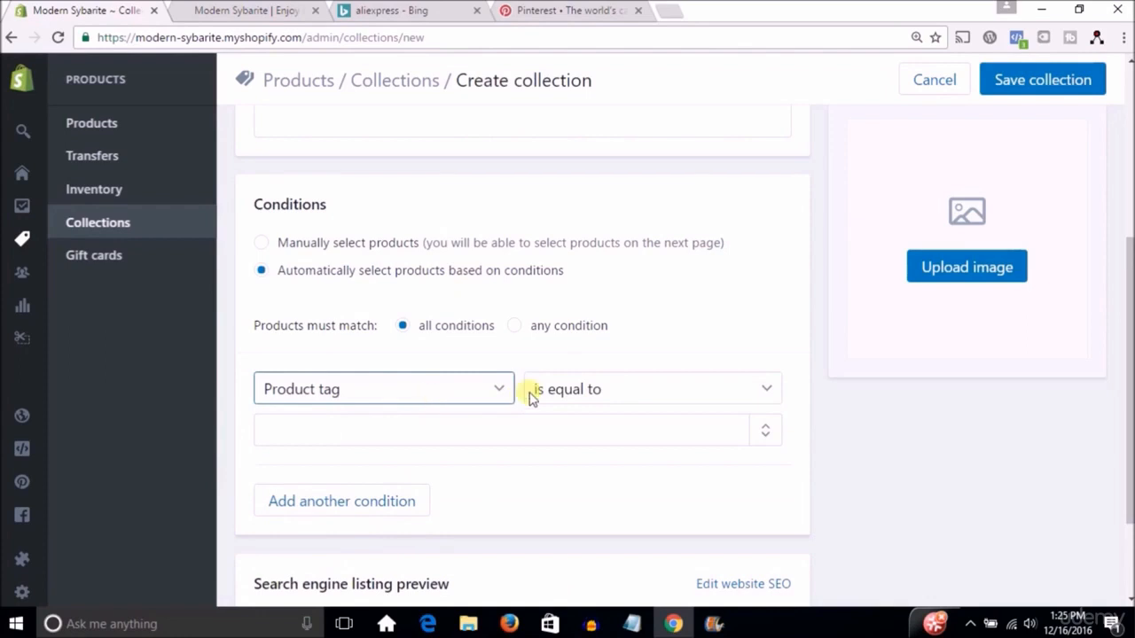
{"action": "left_click", "coordinate": [526, 439]}
{"action": "type", "text": "earings"}
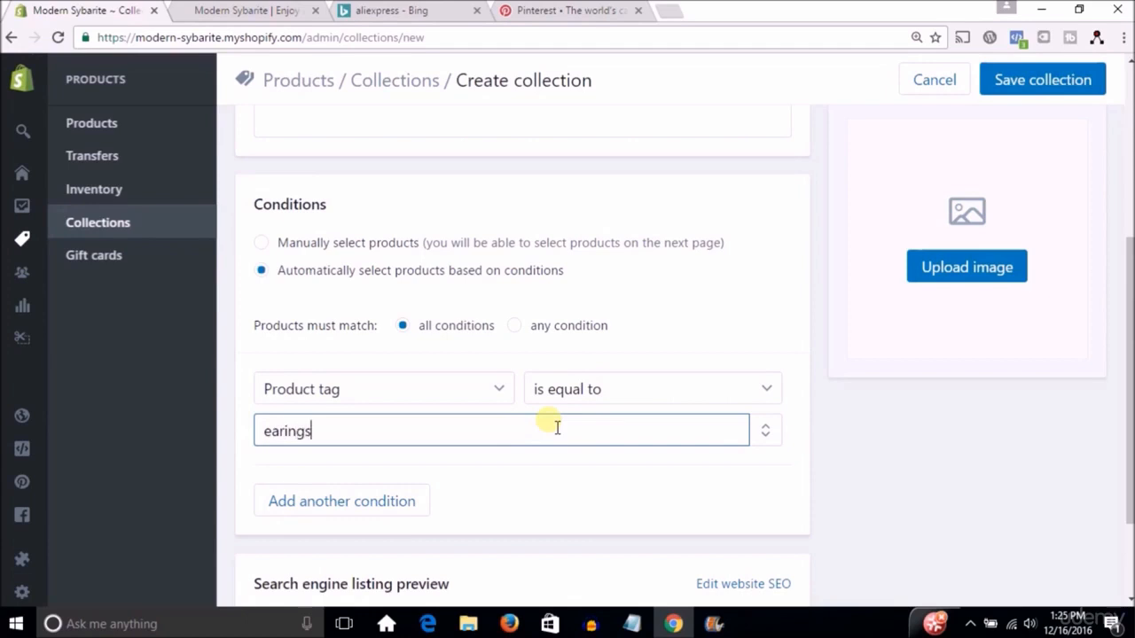
Review the comparison options for the product tag condition and the rest of the new collection form.
{"action": "left_click", "coordinate": [733, 395]}
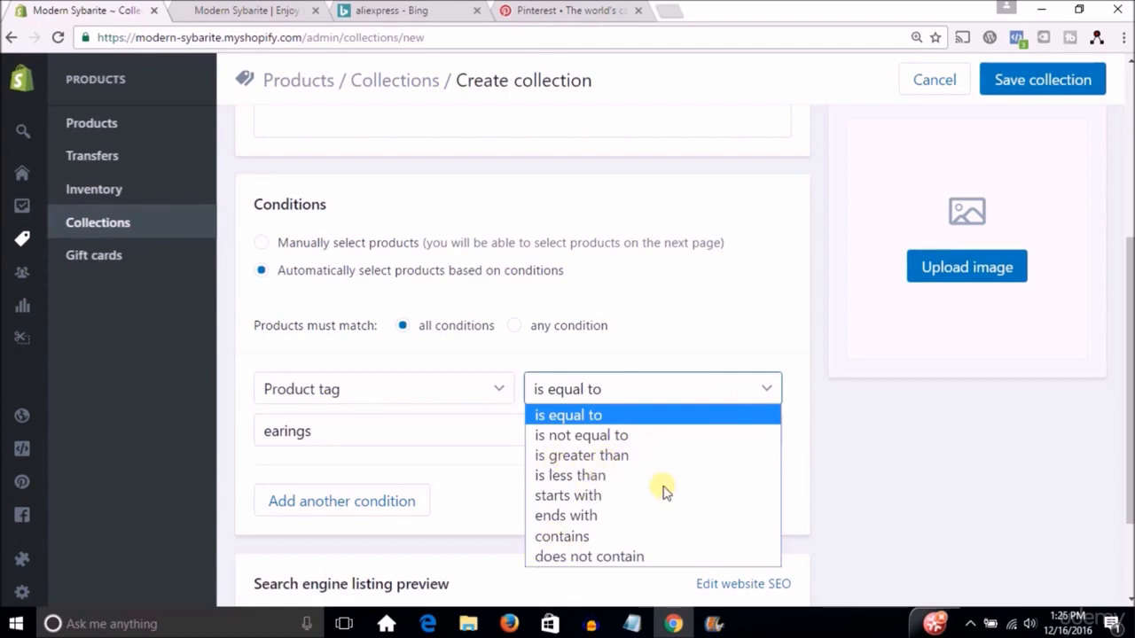
{"action": "left_click", "coordinate": [937, 436]}
{"action": "left_click_drag", "start_coordinate": [1130, 359], "coordinate": [1127, 528]}
{"action": "left_click_drag", "start_coordinate": [1129, 418], "coordinate": [1088, 121]}
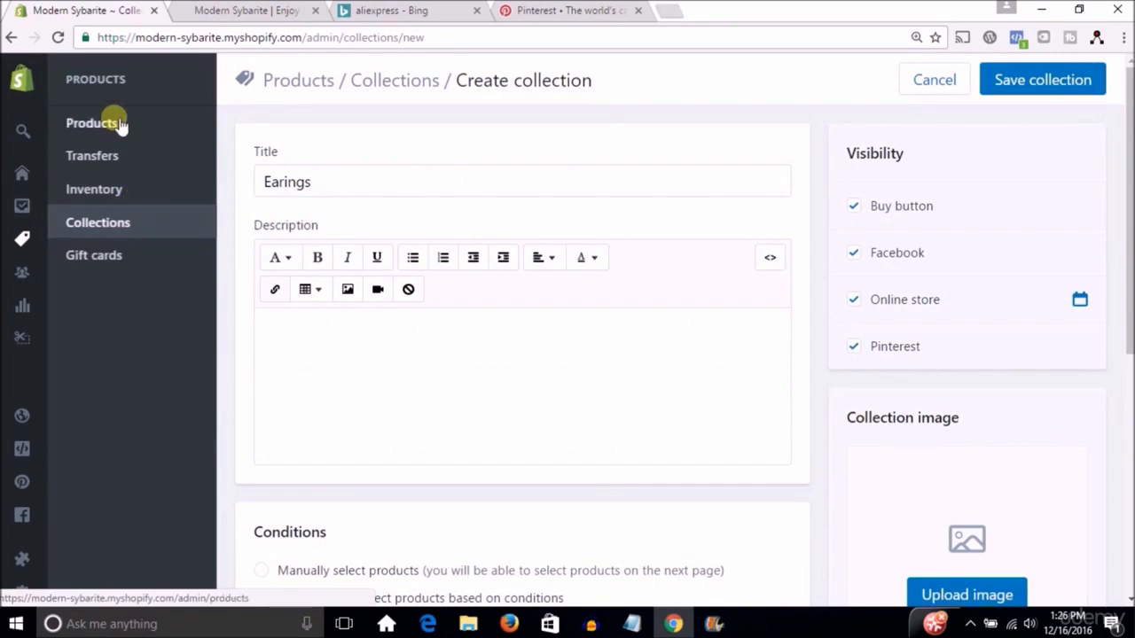
Open the online store's navigation settings and bring up the footer list named Menu for editing.
{"action": "mouse_move", "coordinate": [33, 289]}
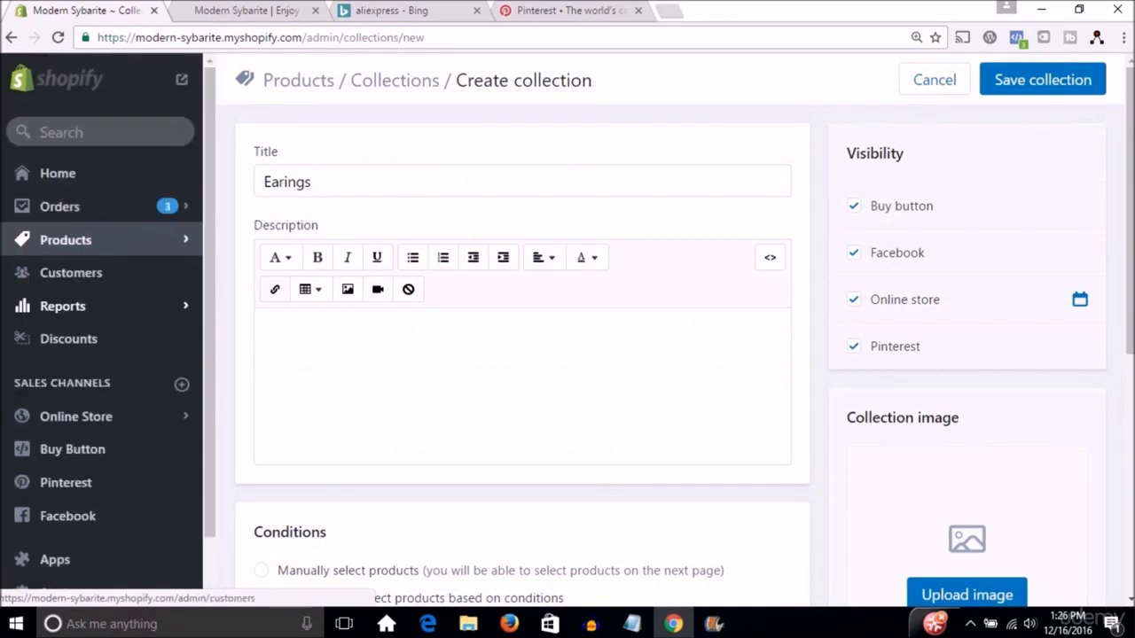
{"action": "left_click", "coordinate": [64, 424]}
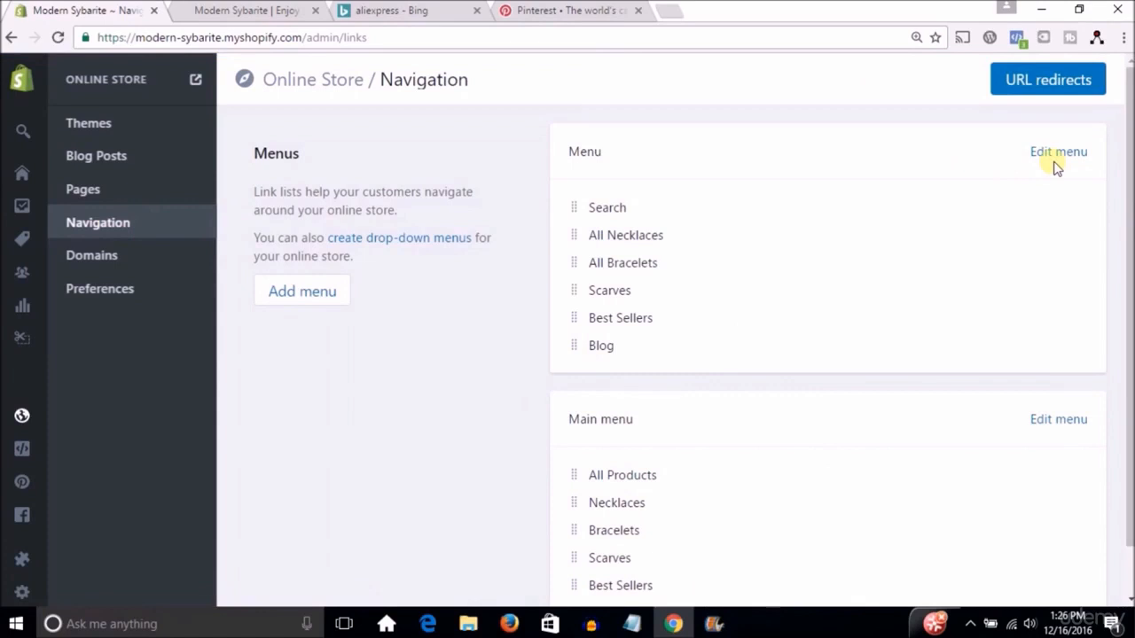
{"action": "left_click", "coordinate": [1061, 159]}
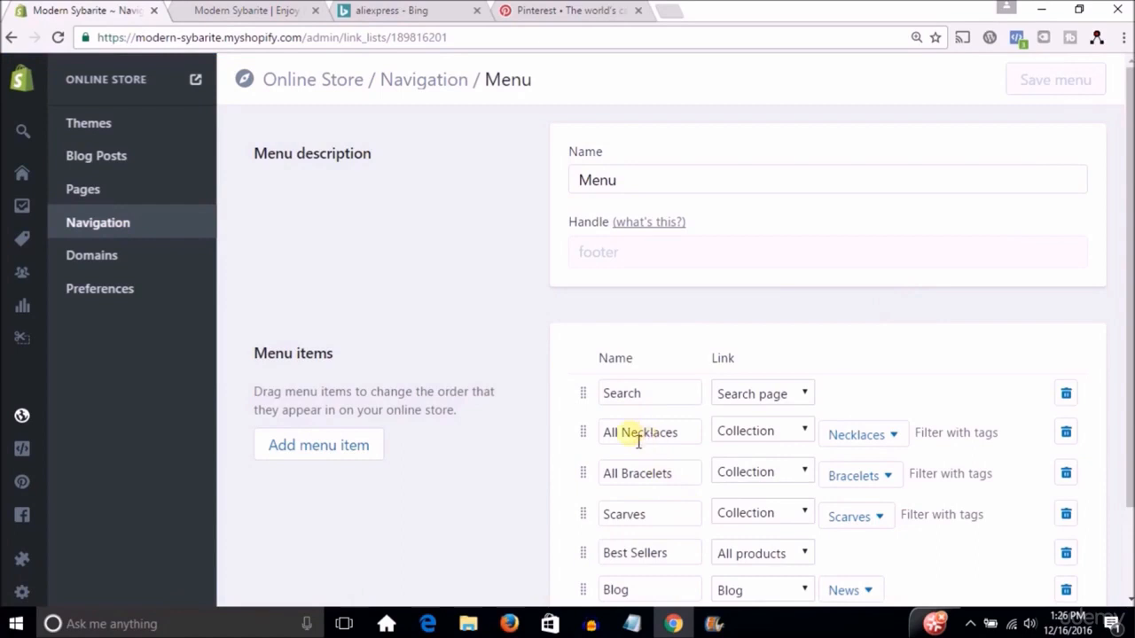
Compare the menu items with the side and footer menus on the live Modern Sybarite storefront, returning to the menu editor.
{"action": "left_click", "coordinate": [240, 11]}
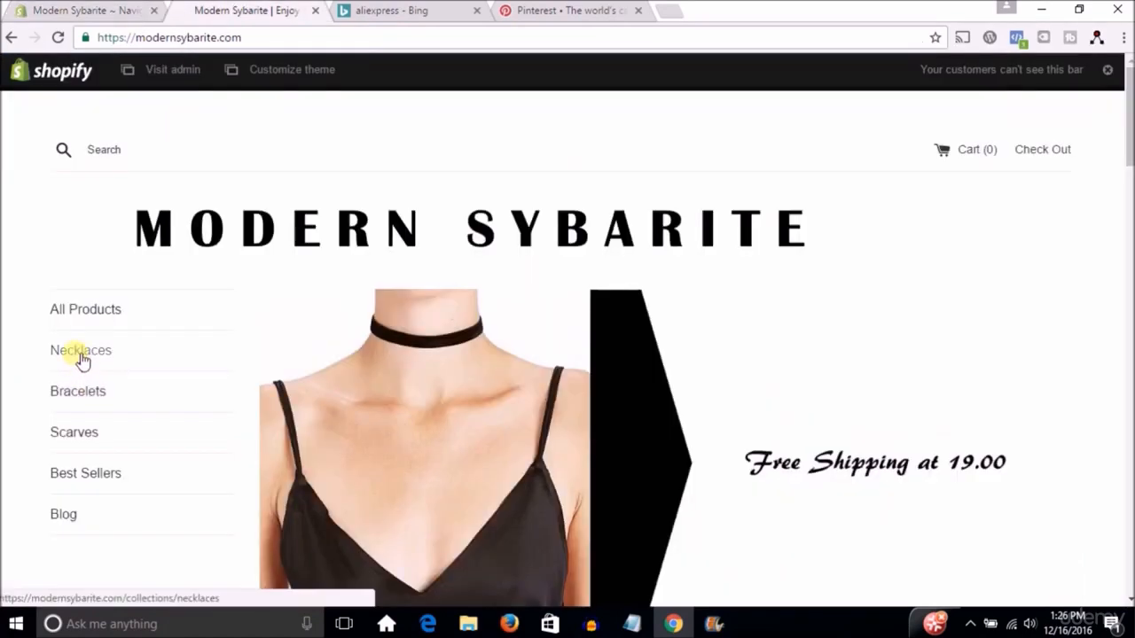
{"action": "left_click", "coordinate": [80, 9]}
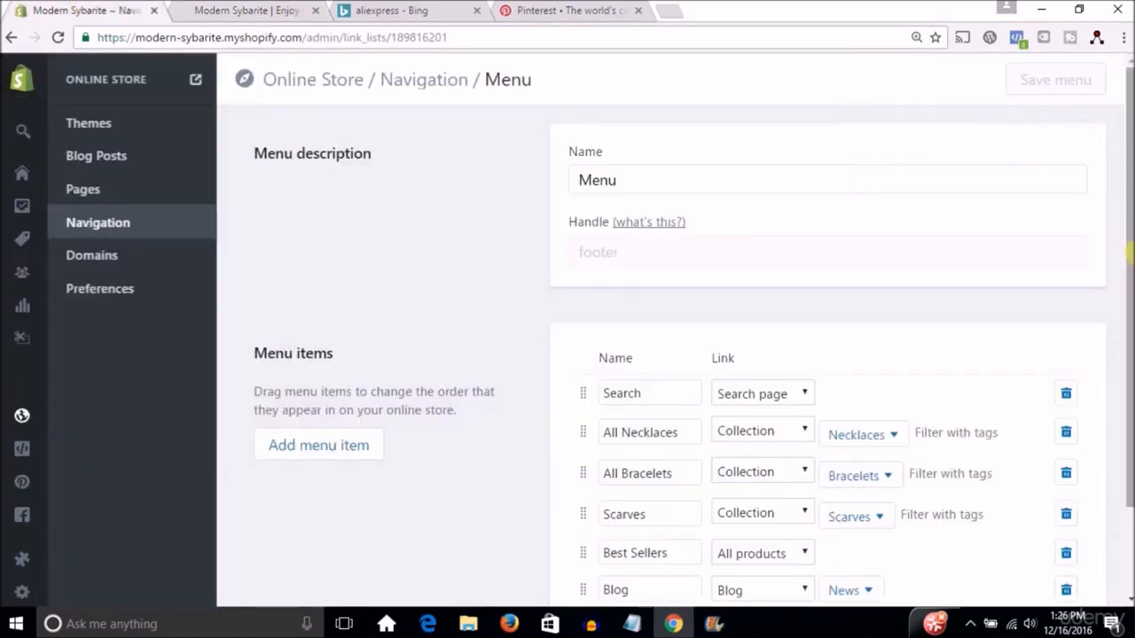
{"action": "left_click", "coordinate": [265, 11]}
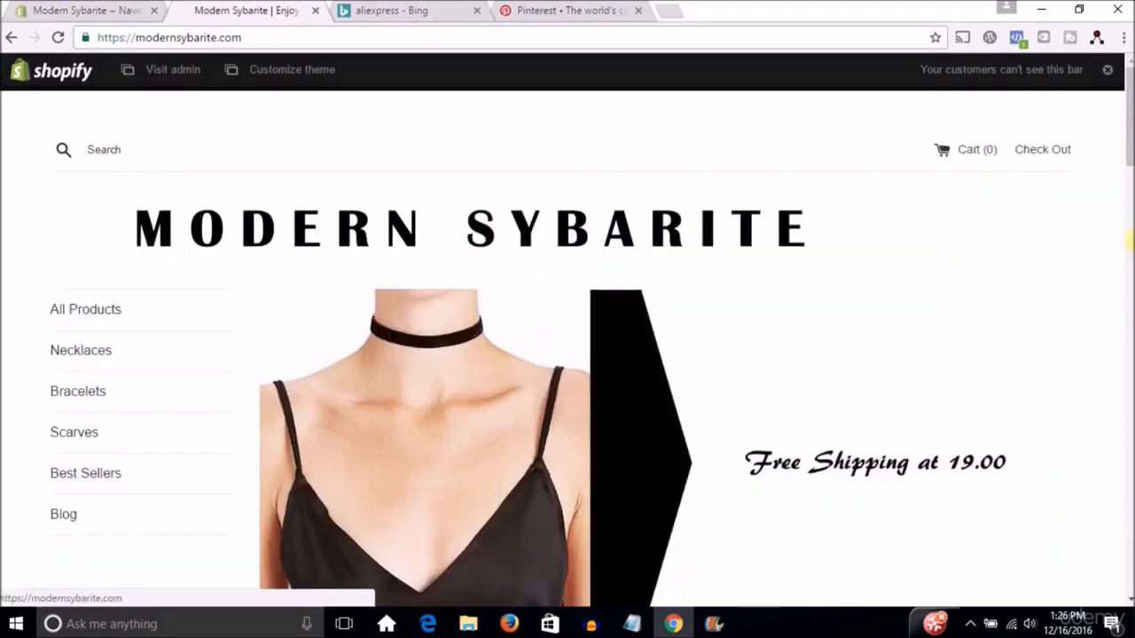
{"action": "left_click_drag", "start_coordinate": [1128, 87], "coordinate": [1130, 611]}
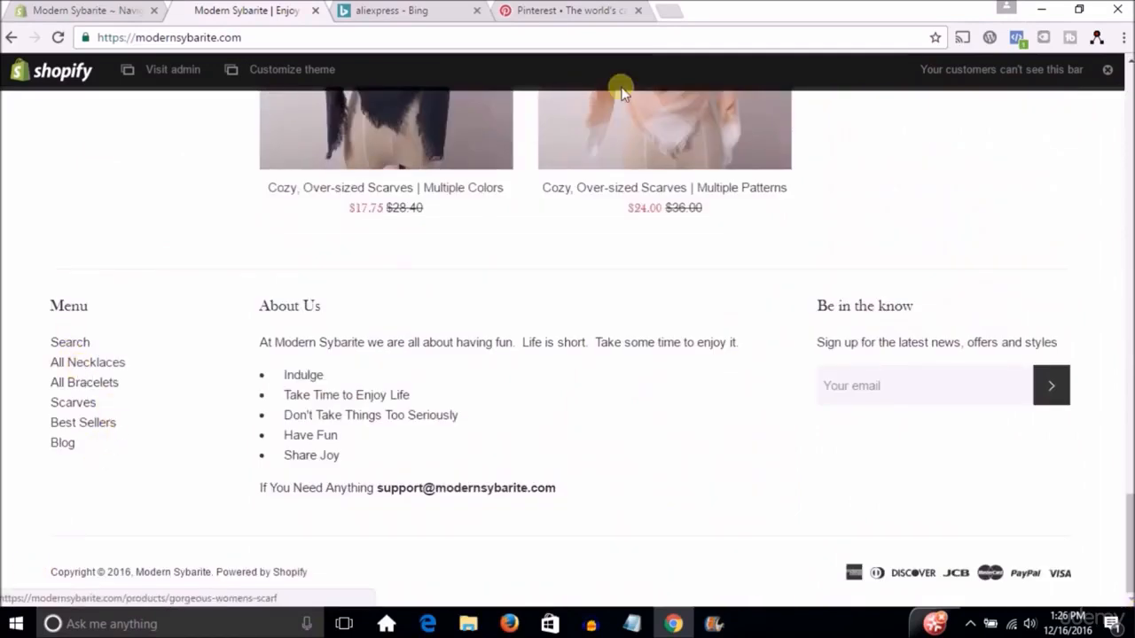
{"action": "left_click", "coordinate": [80, 11]}
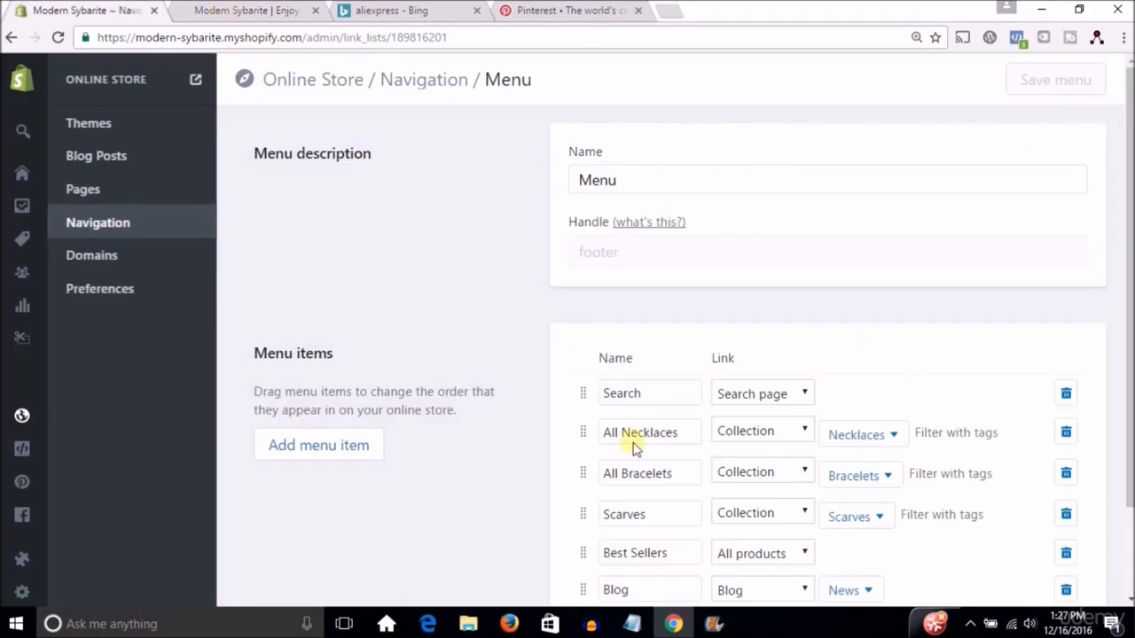
Review the available link types for the All Necklaces menu item and choose Collection.
{"action": "left_click", "coordinate": [796, 432]}
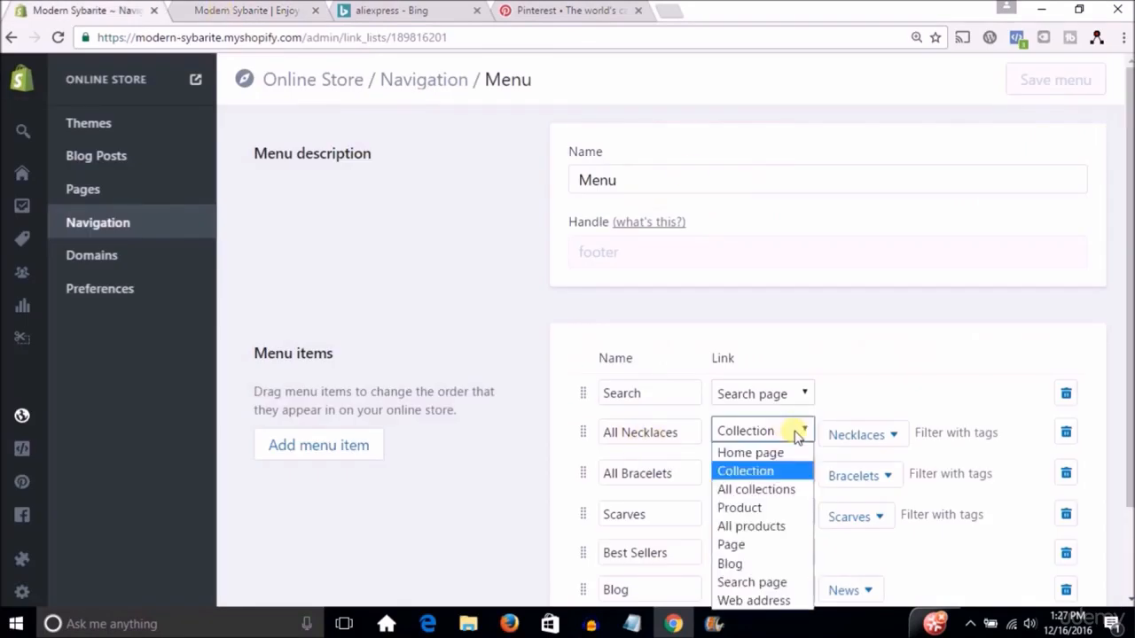
{"action": "left_click", "coordinate": [760, 471]}
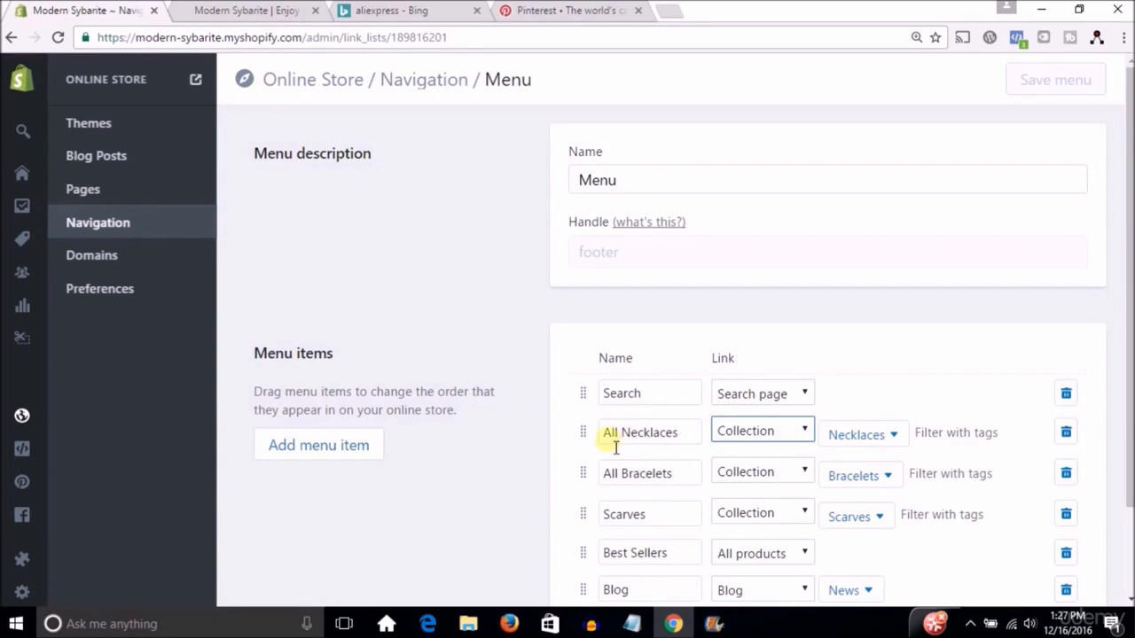
{"action": "left_click", "coordinate": [799, 440]}
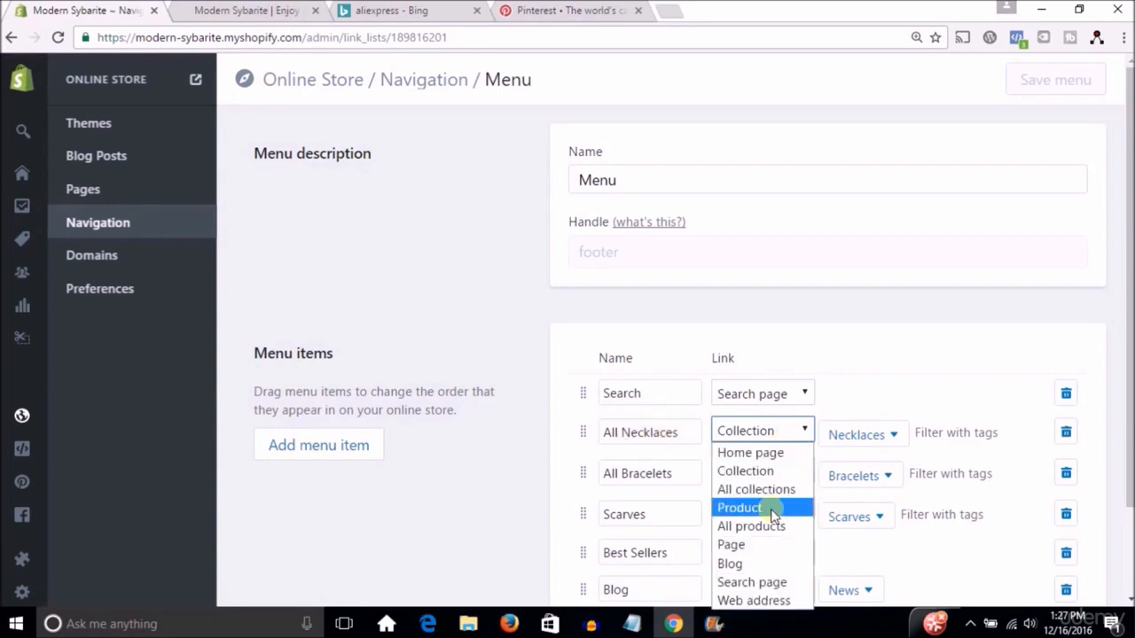
{"action": "left_click", "coordinate": [766, 476]}
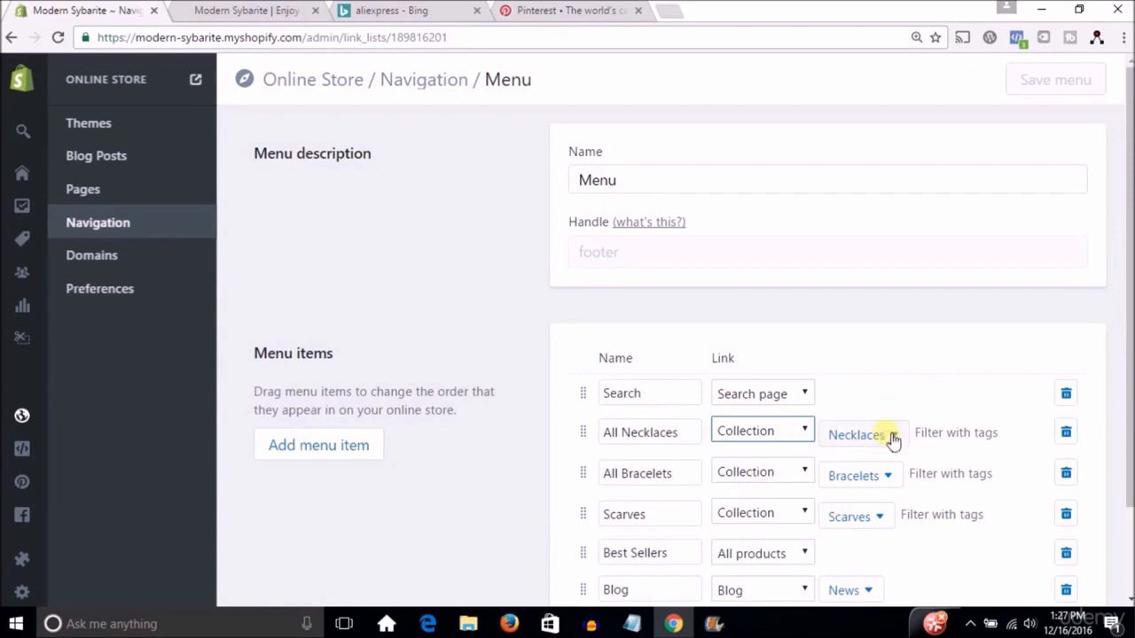
Link the All Necklaces menu item to the Necklaces collection.
{"action": "left_click", "coordinate": [892, 435]}
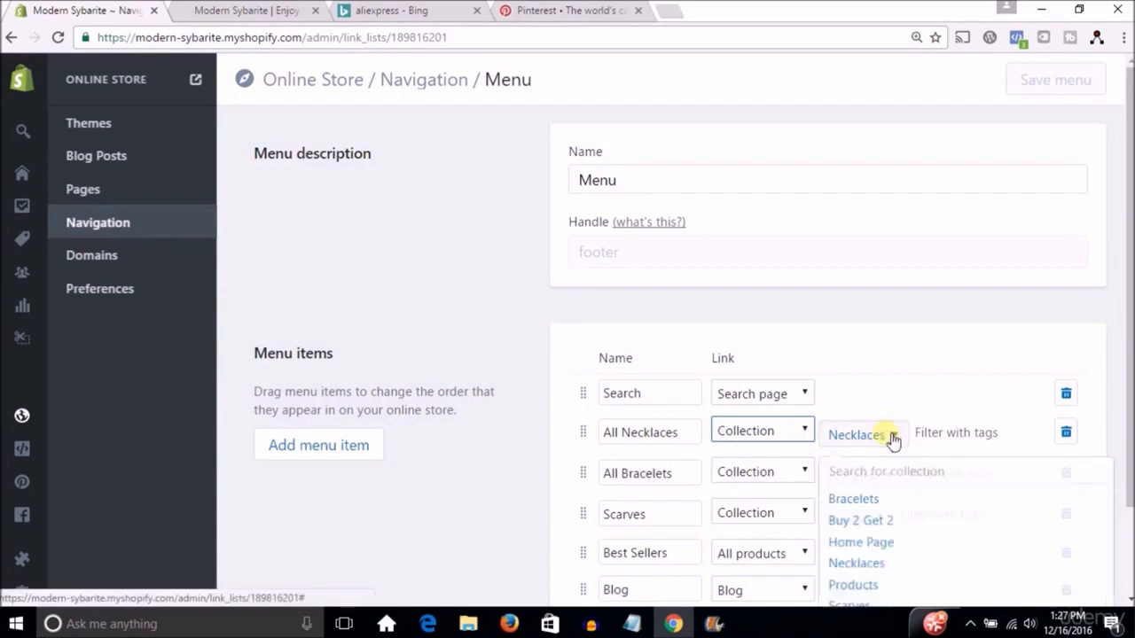
{"action": "left_click", "coordinate": [873, 562]}
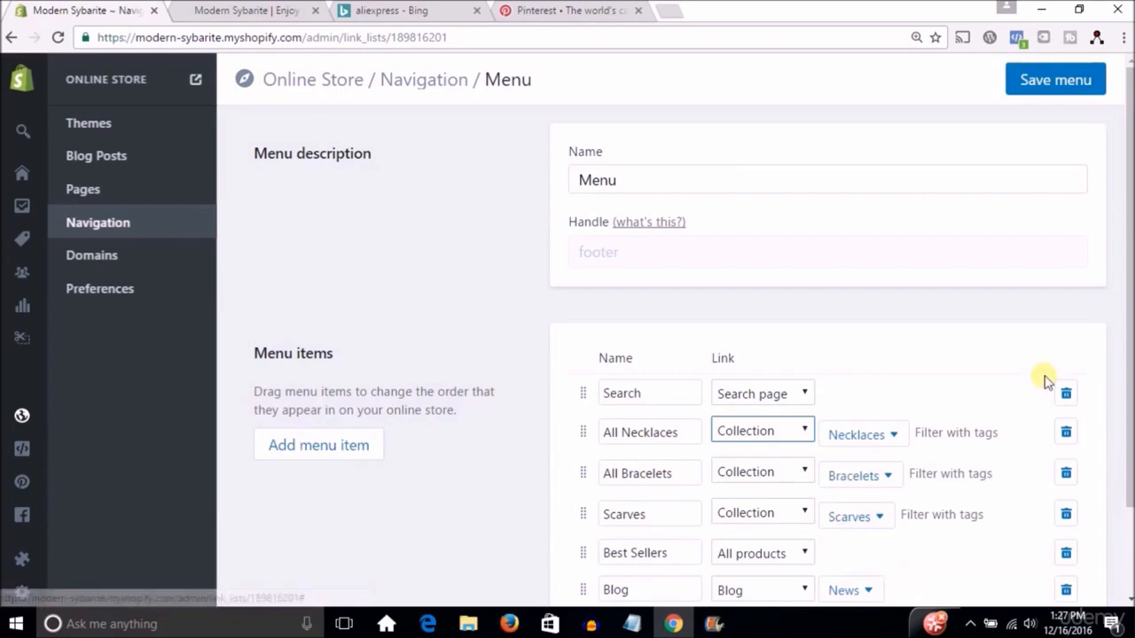
Follow the All Necklaces footer link on the live storefront, look through the Necklaces collection page, and return to the menu editor.
{"action": "left_click", "coordinate": [235, 11]}
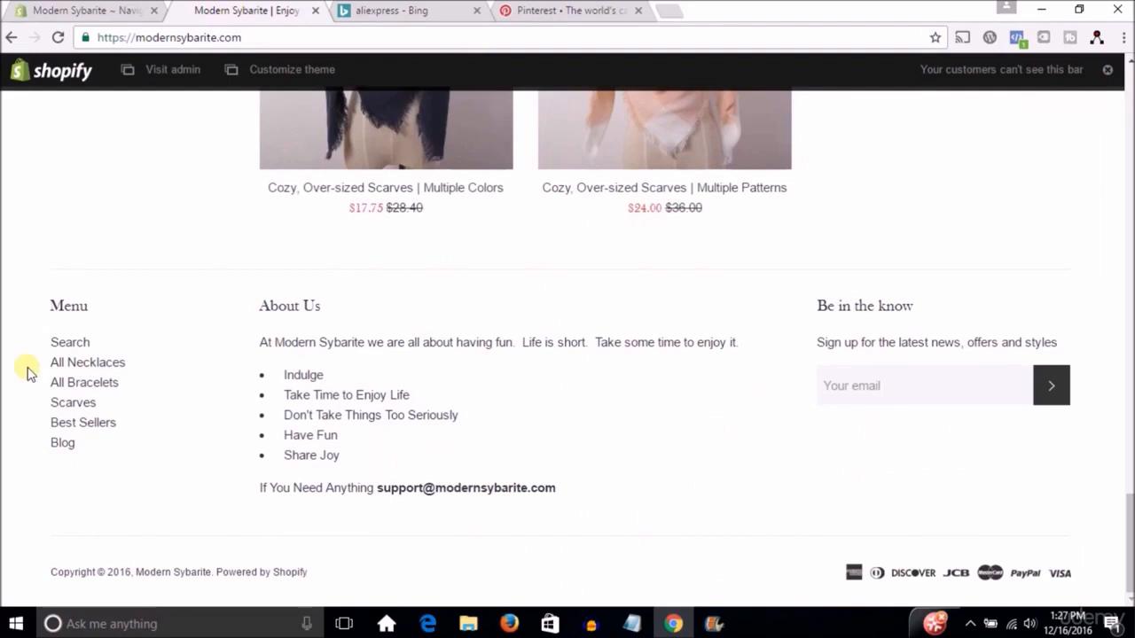
{"action": "left_click", "coordinate": [78, 364]}
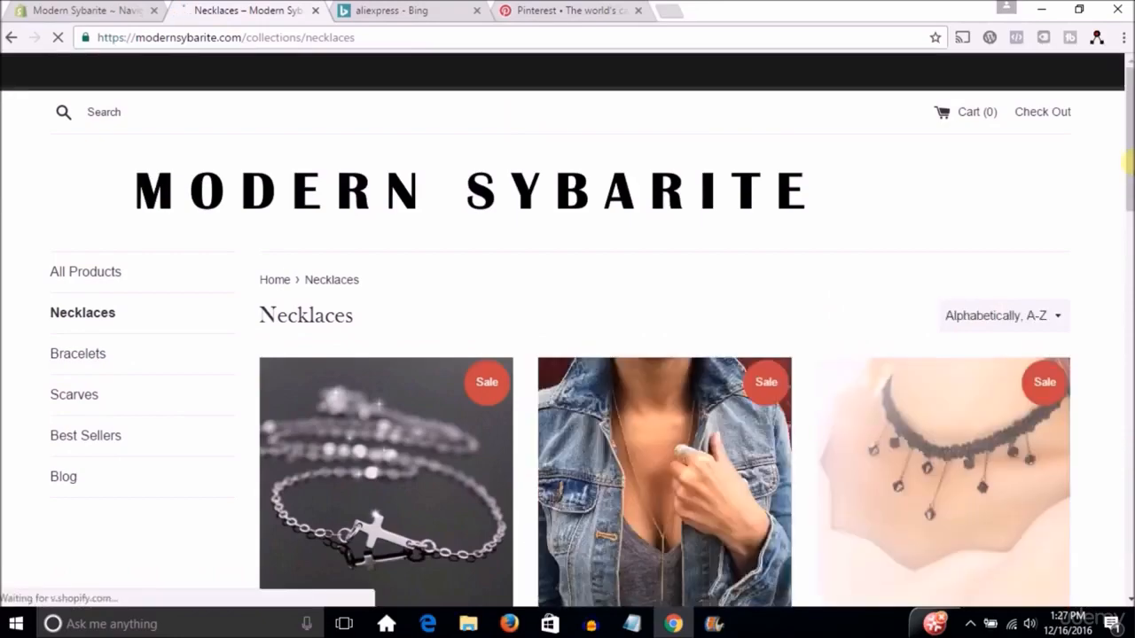
{"action": "scroll", "coordinate": [975, 362], "scroll_direction": "down", "scroll_amount": 5}
{"action": "scroll", "coordinate": [567, 347], "scroll_direction": "down", "scroll_amount": 5}
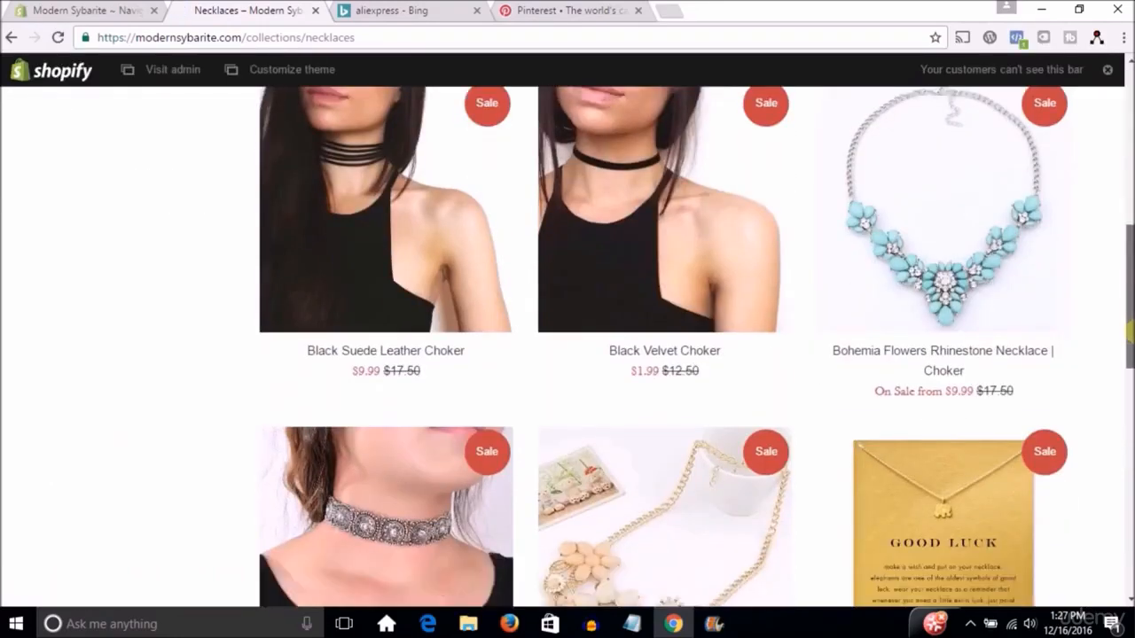
{"action": "scroll", "coordinate": [664, 355], "scroll_direction": "down", "scroll_amount": 3}
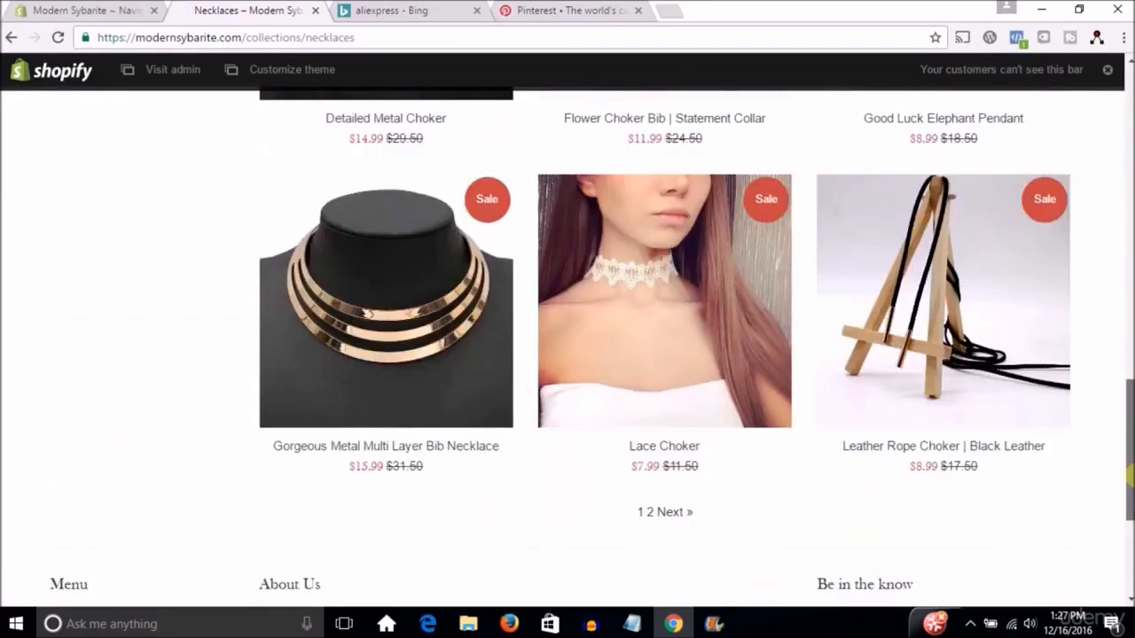
{"action": "scroll", "coordinate": [568, 355], "scroll_direction": "down", "scroll_amount": 3}
{"action": "scroll", "coordinate": [1130, 532], "scroll_direction": "up", "scroll_amount": 9}
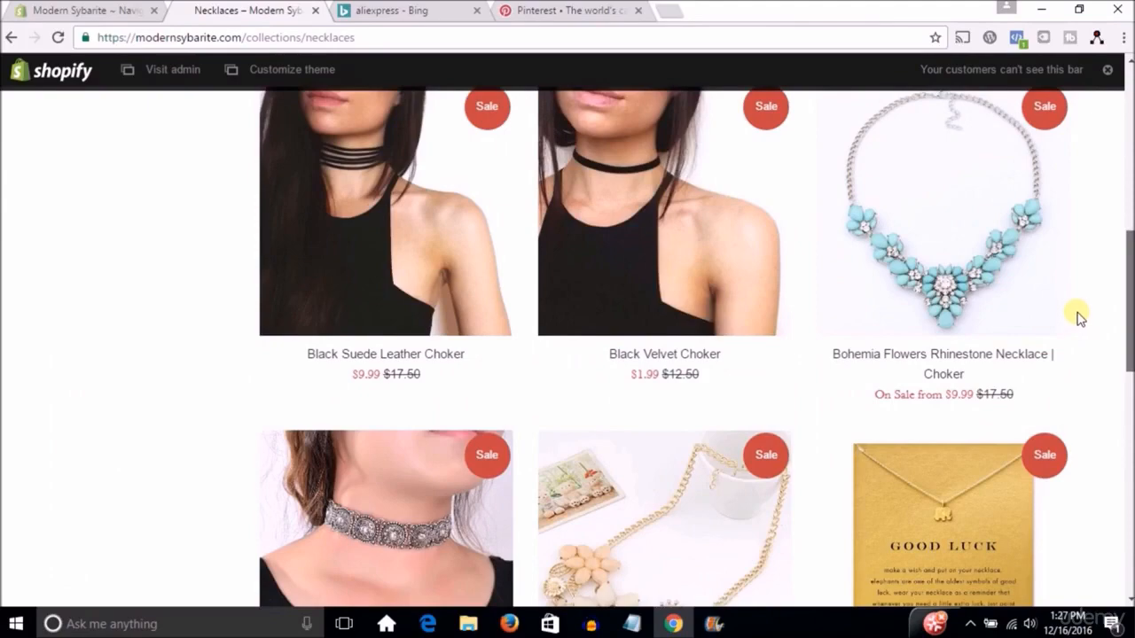
{"action": "scroll", "coordinate": [1083, 301], "scroll_direction": "up", "scroll_amount": 2}
{"action": "scroll", "coordinate": [1110, 266], "scroll_direction": "up", "scroll_amount": 5}
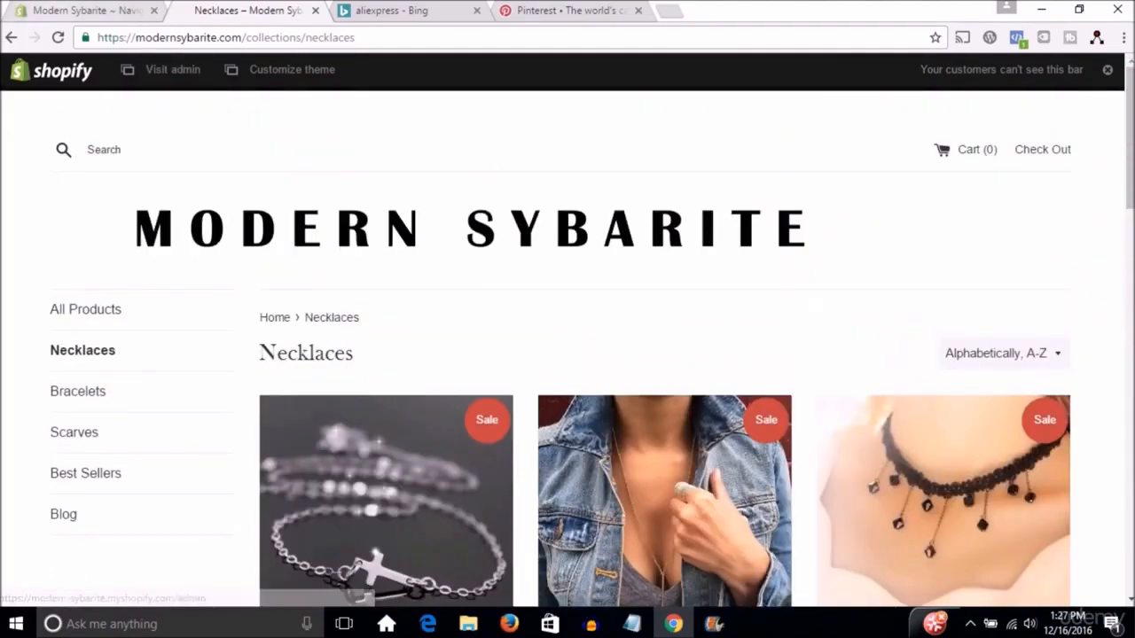
{"action": "left_click", "coordinate": [55, 10]}
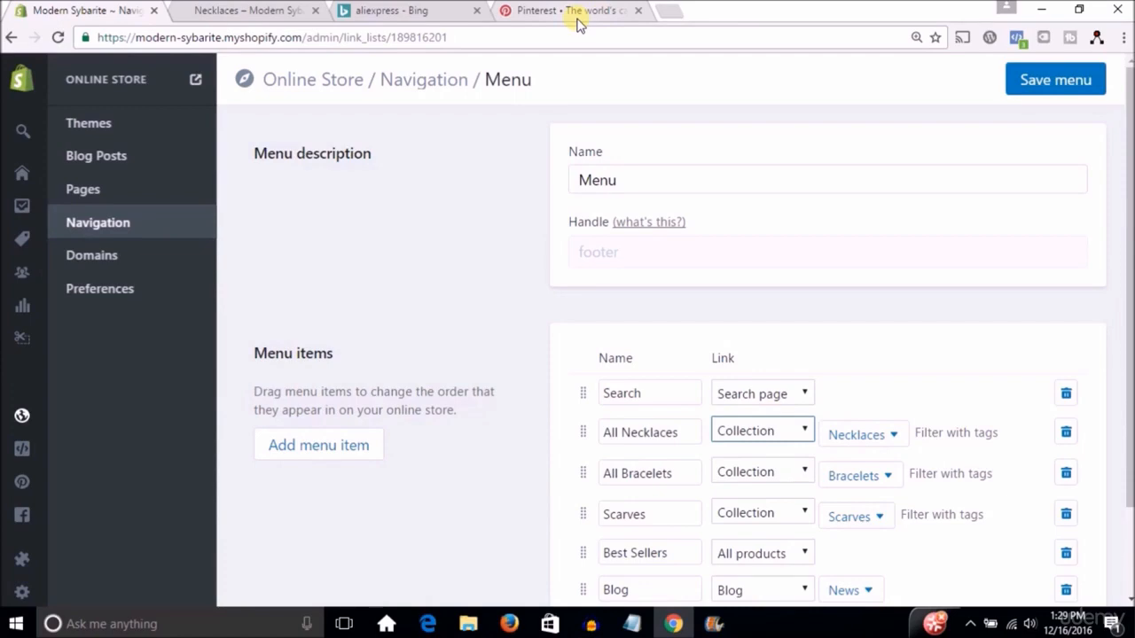
Switch to Pinterest and search for "necklace".
{"action": "left_click", "coordinate": [575, 12]}
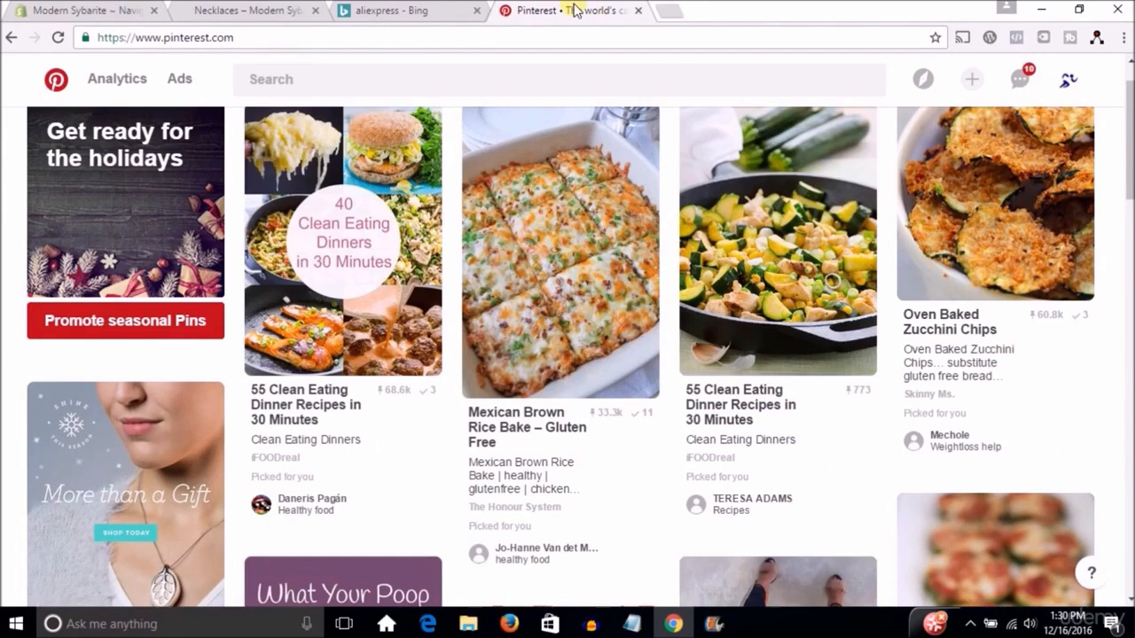
{"action": "left_click", "coordinate": [445, 84]}
{"action": "type", "text": "necklace"}
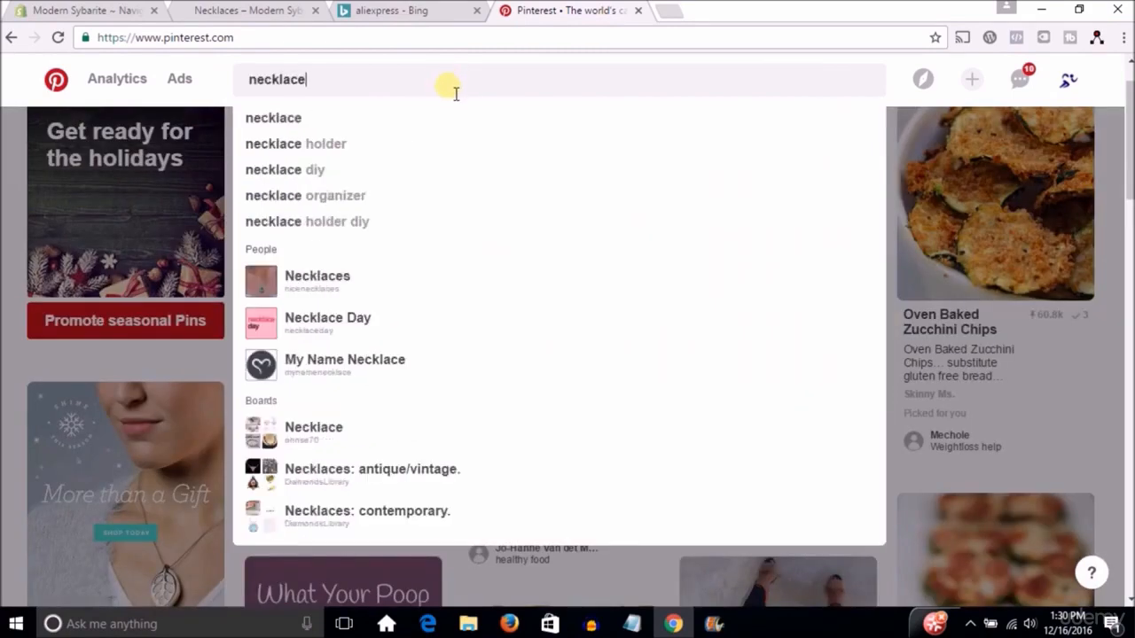
{"action": "key", "text": "Return"}
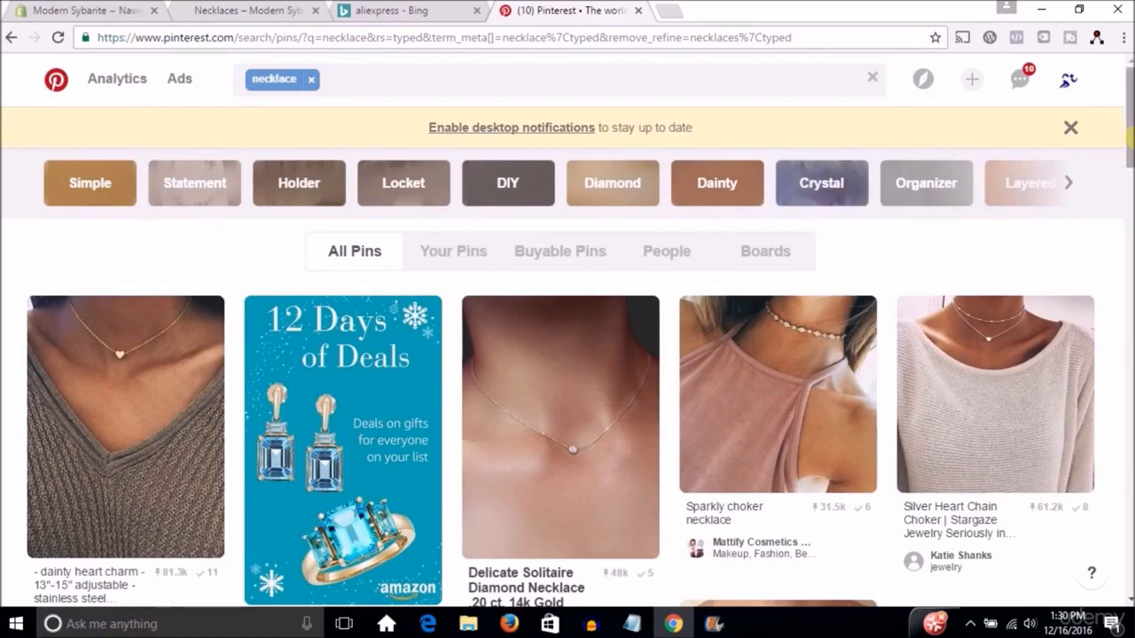
Browse the necklace pins on Pinterest for popular product styles and their save counts.
{"action": "left_click_drag", "start_coordinate": [1130, 135], "coordinate": [1129, 202]}
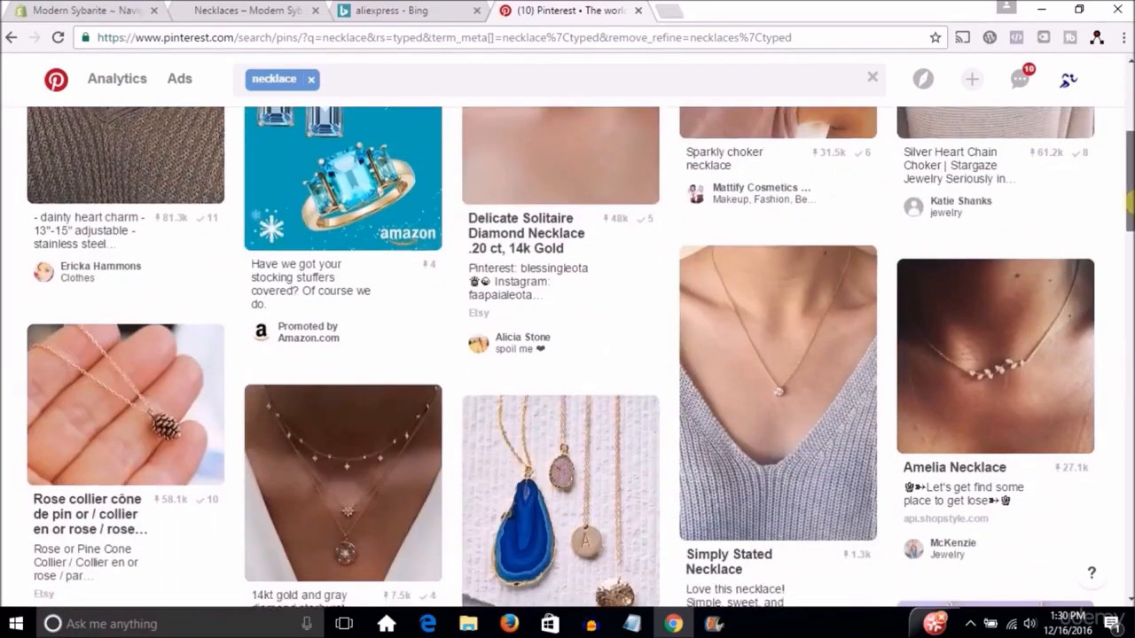
{"action": "left_click_drag", "start_coordinate": [1130, 213], "coordinate": [1131, 286]}
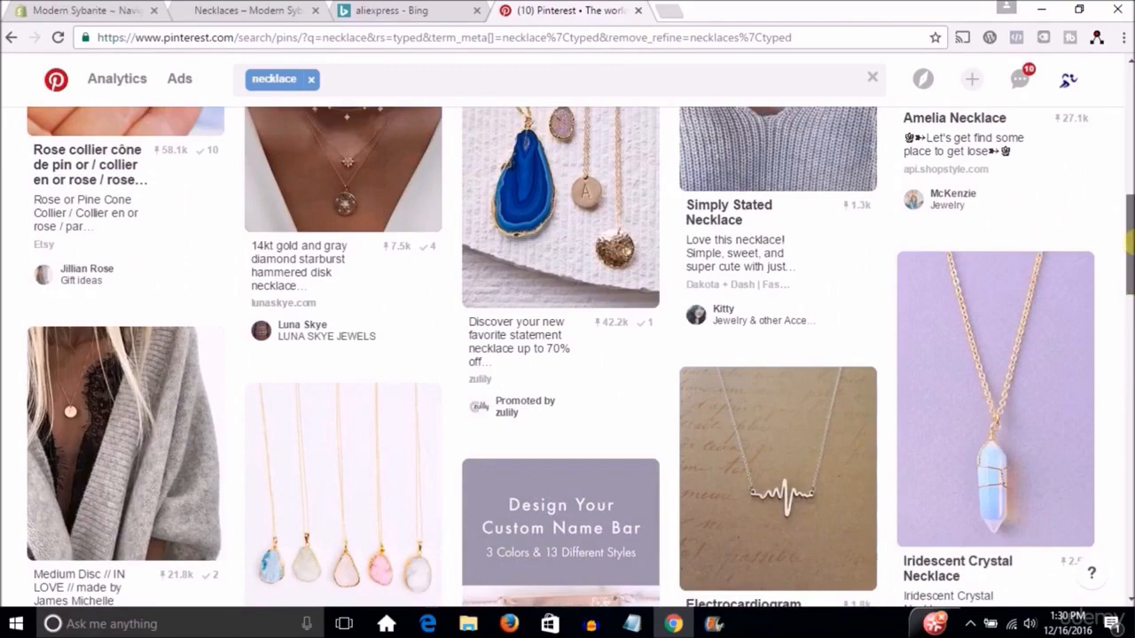
{"action": "left_click_drag", "start_coordinate": [1131, 259], "coordinate": [1127, 84]}
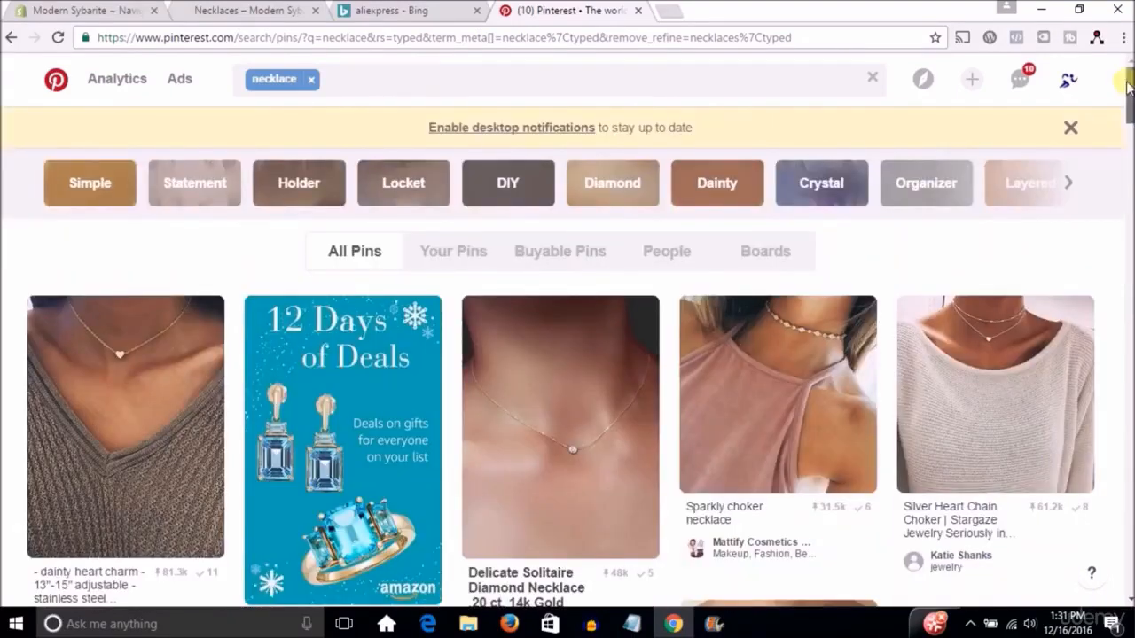
{"action": "scroll", "coordinate": [1128, 84], "scroll_direction": "down", "scroll_amount": 1}
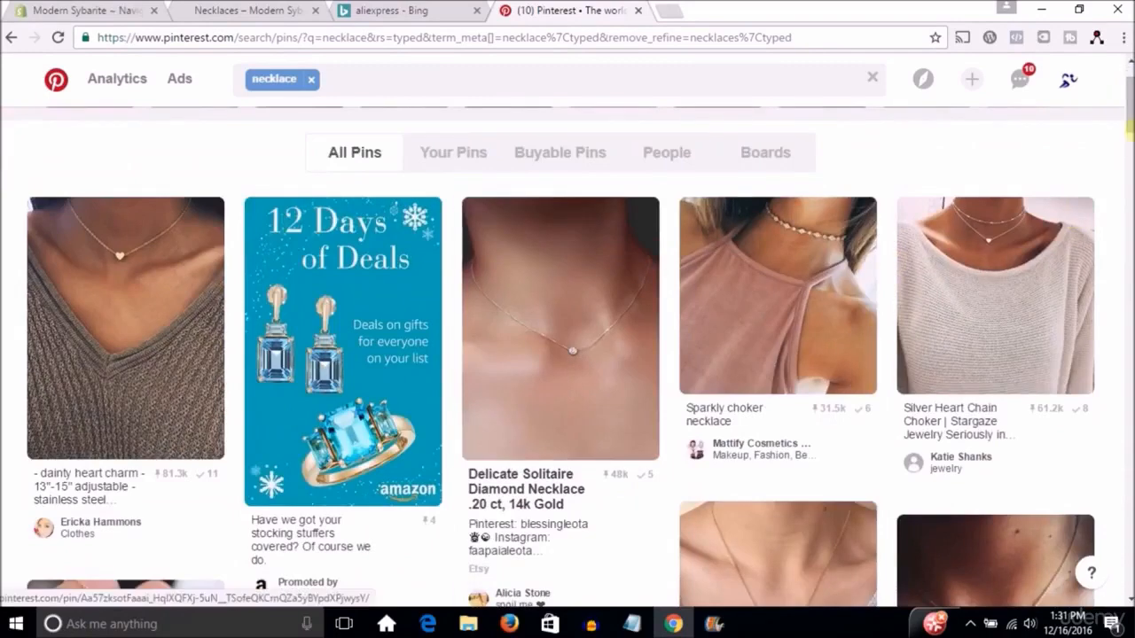
{"action": "scroll", "coordinate": [567, 354], "scroll_direction": "down", "scroll_amount": 2}
{"action": "scroll", "coordinate": [798, 169], "scroll_direction": "up", "scroll_amount": 1}
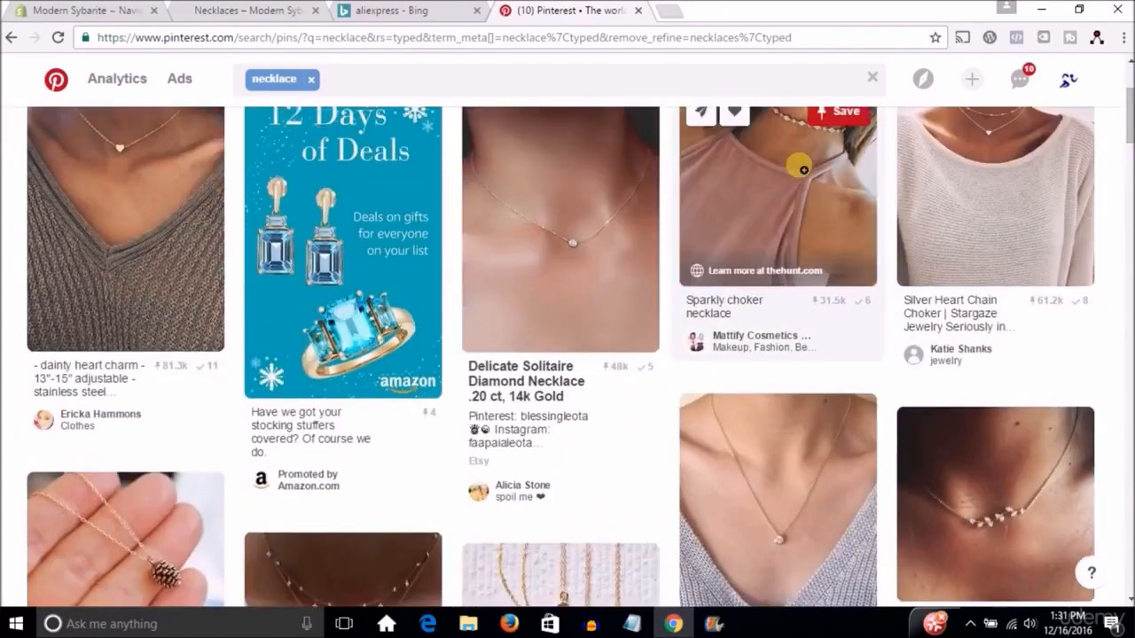
{"action": "scroll", "coordinate": [844, 254], "scroll_direction": "down", "scroll_amount": 3}
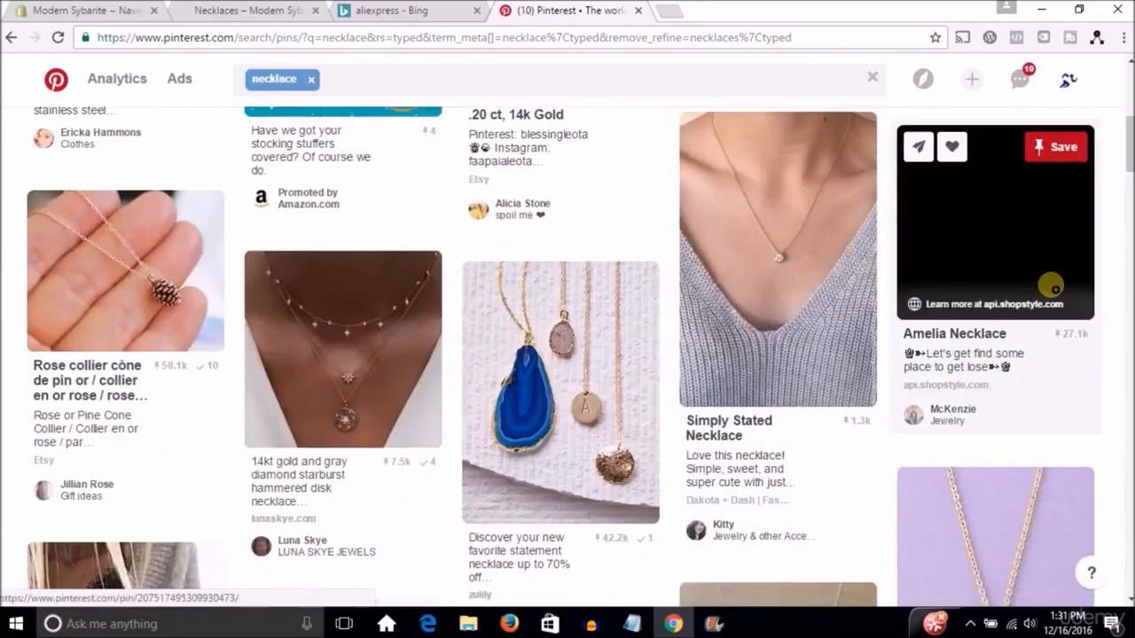
{"action": "scroll", "coordinate": [1128, 155], "scroll_direction": "down", "scroll_amount": 3}
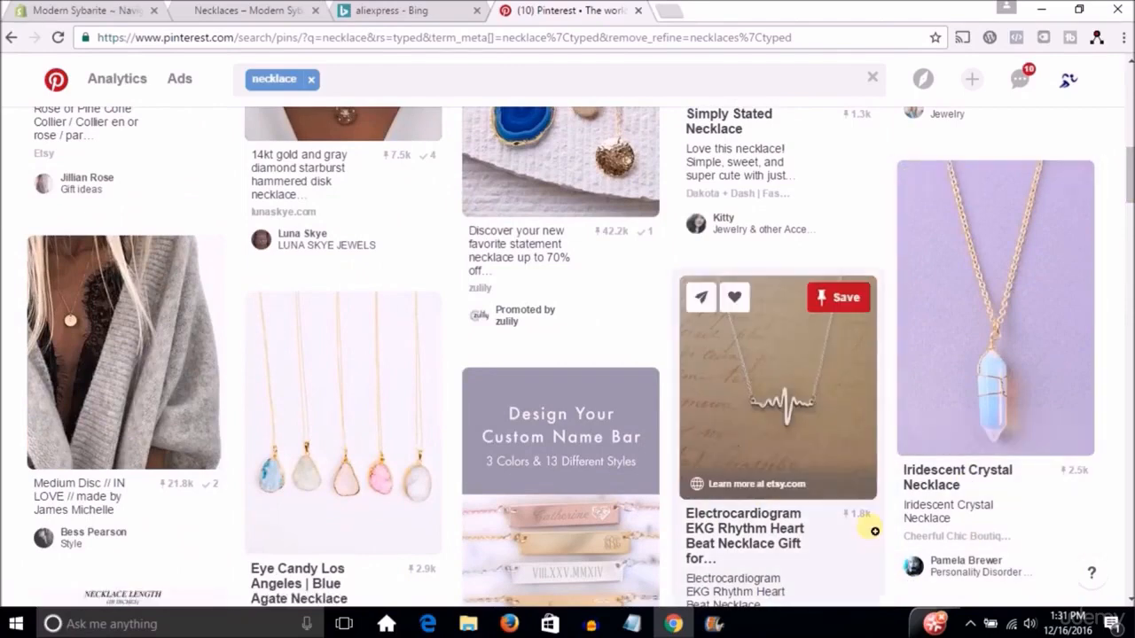
{"action": "scroll", "coordinate": [319, 399], "scroll_direction": "down", "scroll_amount": 5}
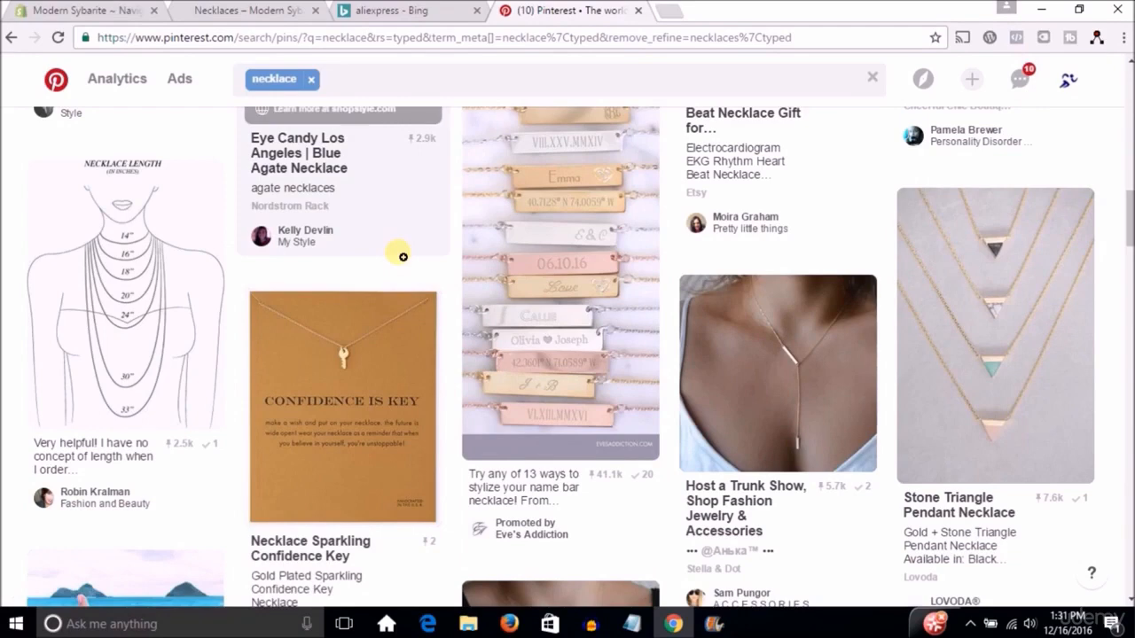
{"action": "left_click_drag", "start_coordinate": [403, 257], "coordinate": [854, 366]}
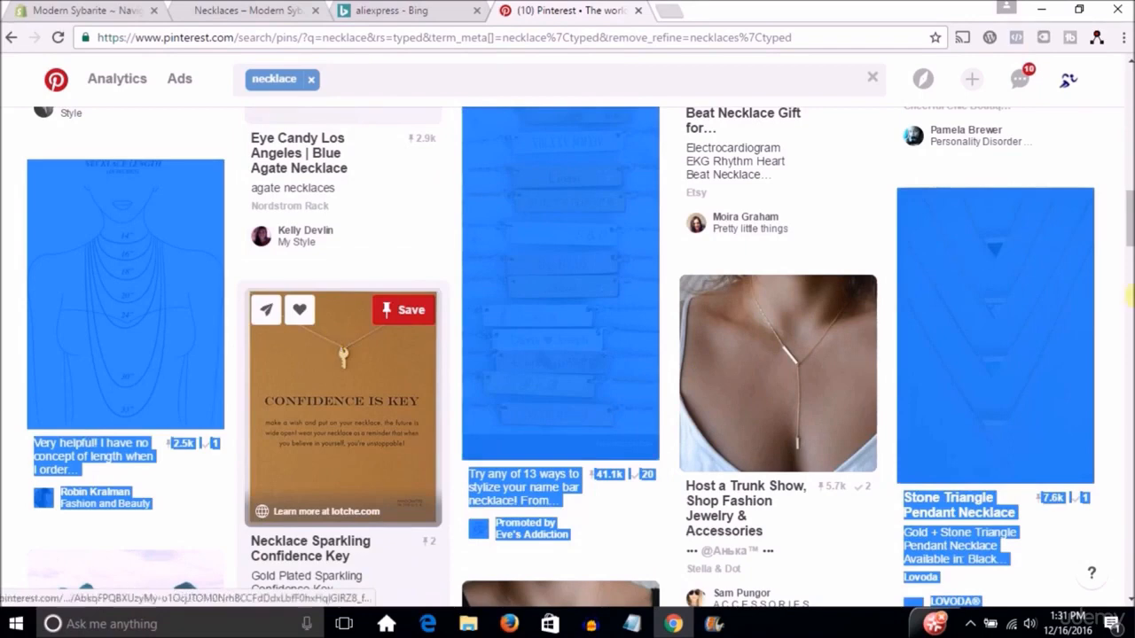
{"action": "scroll", "coordinate": [567, 354], "scroll_direction": "down", "scroll_amount": 2}
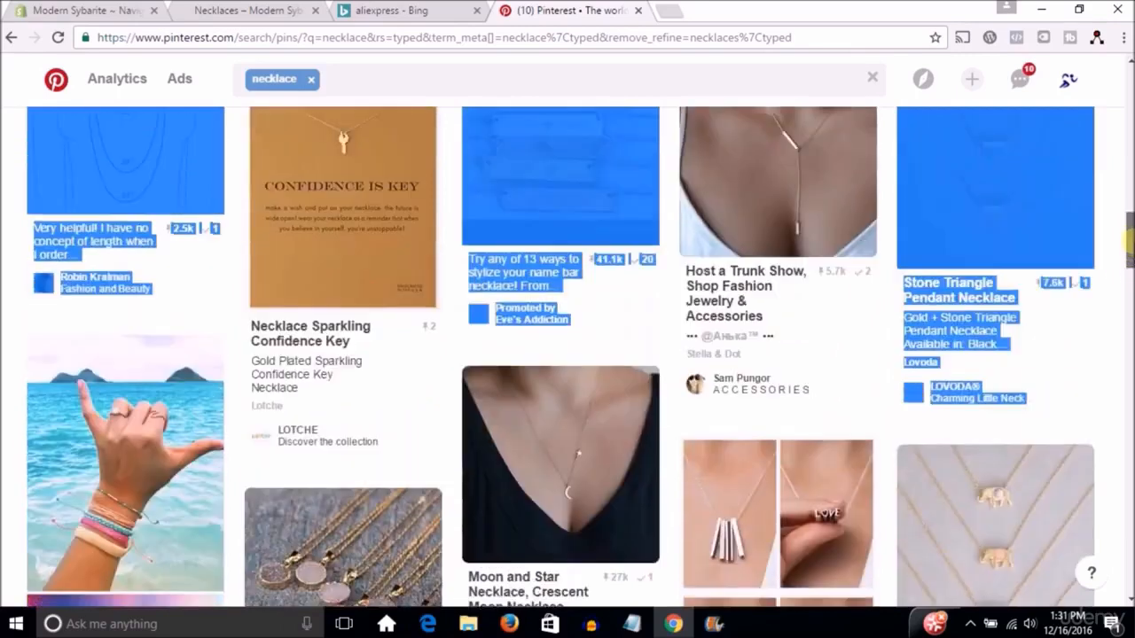
{"action": "scroll", "coordinate": [310, 199], "scroll_direction": "up", "scroll_amount": 2}
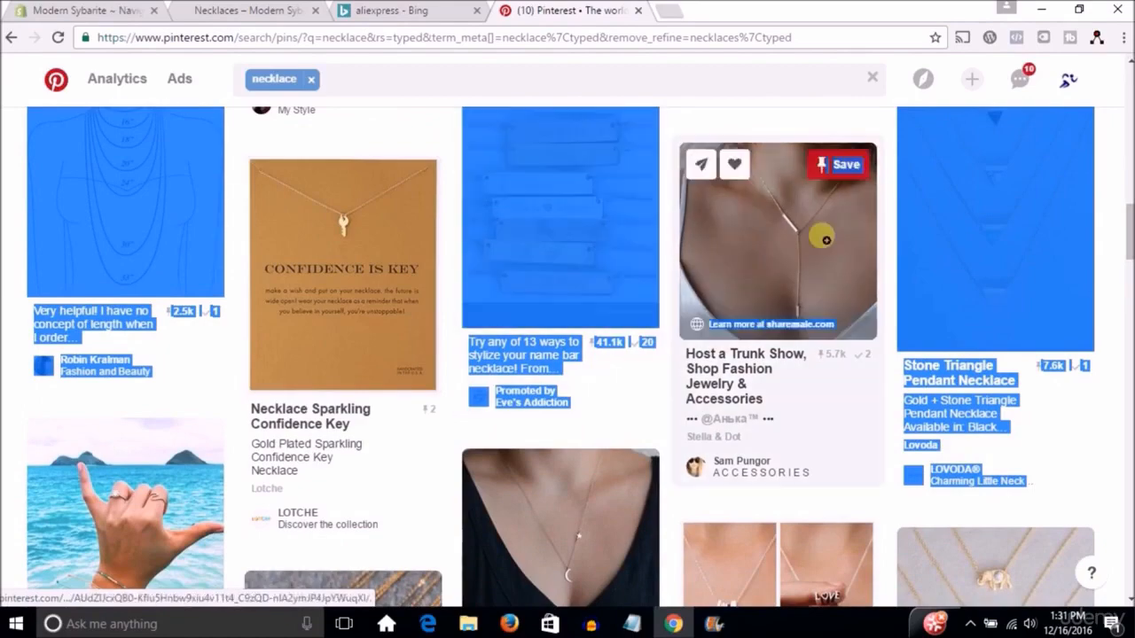
{"action": "left_click_drag", "start_coordinate": [1131, 237], "coordinate": [1130, 404]}
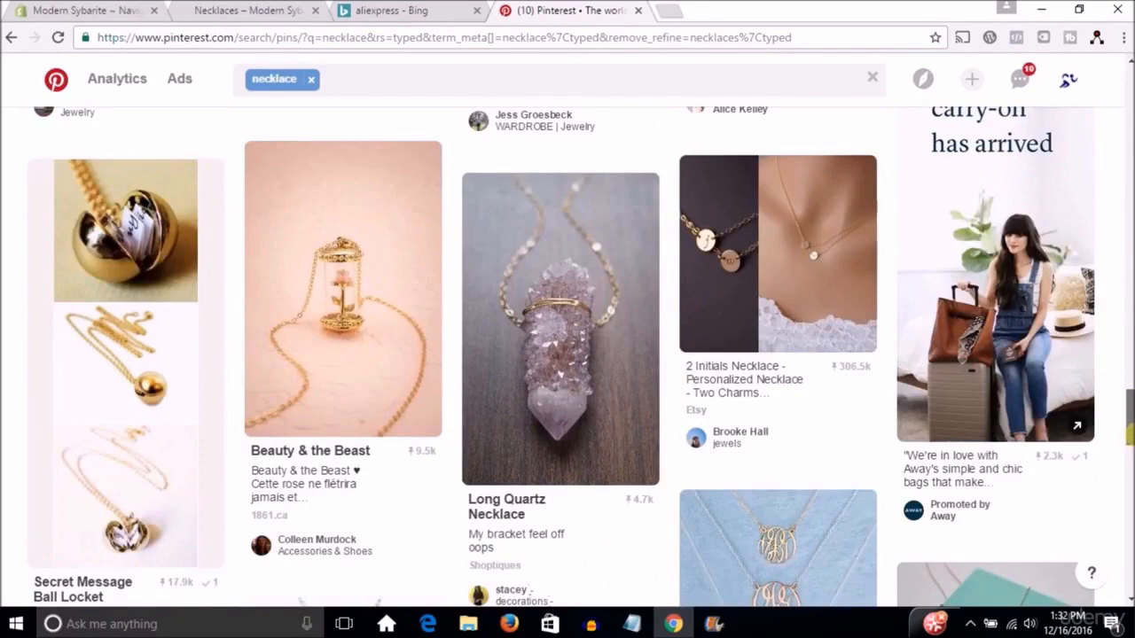
{"action": "left_click_drag", "start_coordinate": [1130, 315], "coordinate": [1131, 78]}
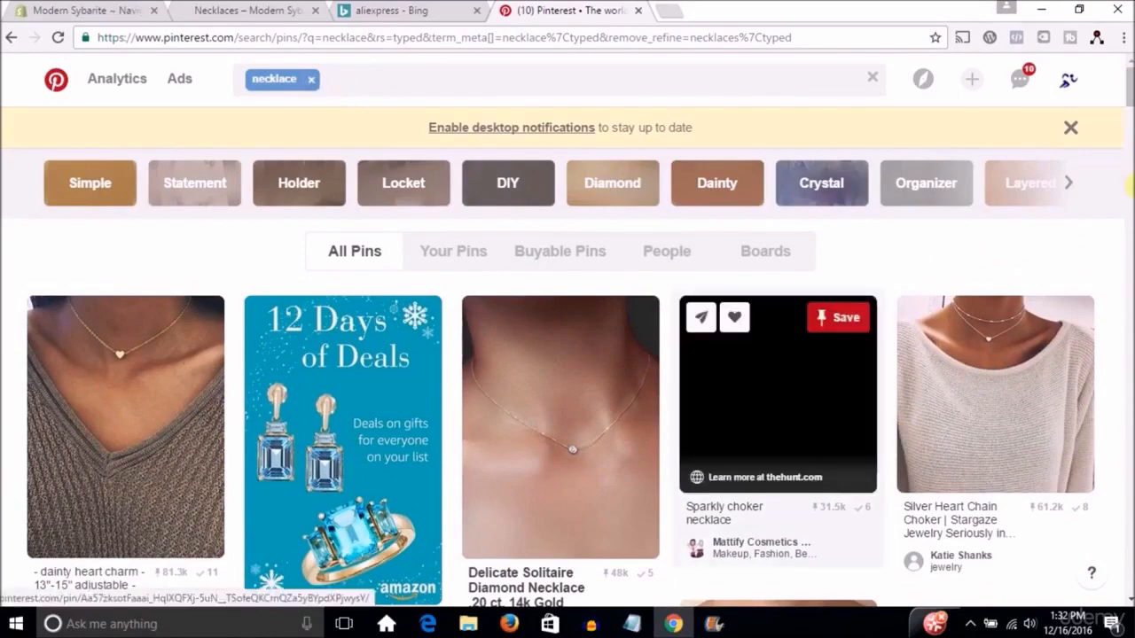
{"action": "left_click_drag", "start_coordinate": [1130, 92], "coordinate": [1129, 54]}
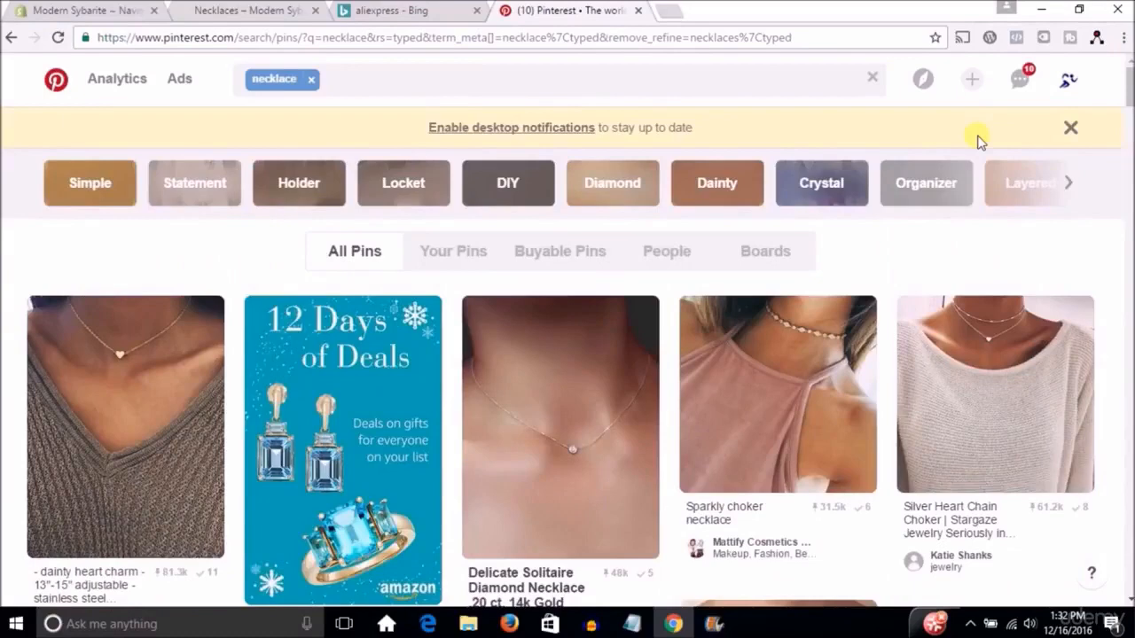
Clear the necklace search and search Pinterest for "choker necklace".
{"action": "left_click", "coordinate": [312, 80]}
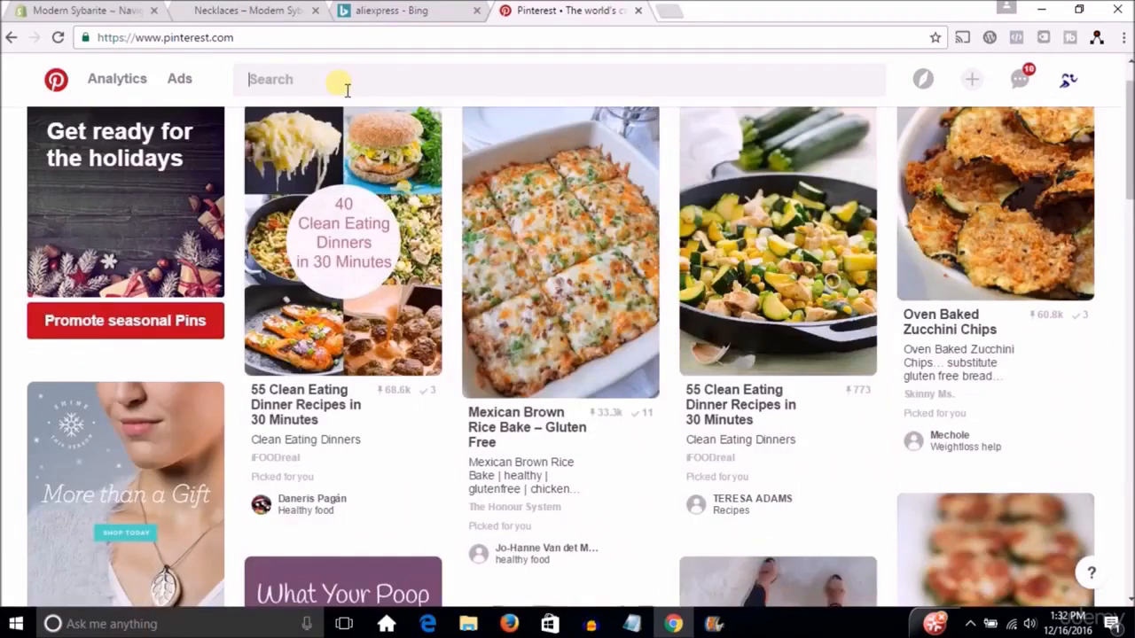
{"action": "left_click", "coordinate": [346, 90]}
{"action": "type", "text": "choker c"}
{"action": "type", "text": "e"}
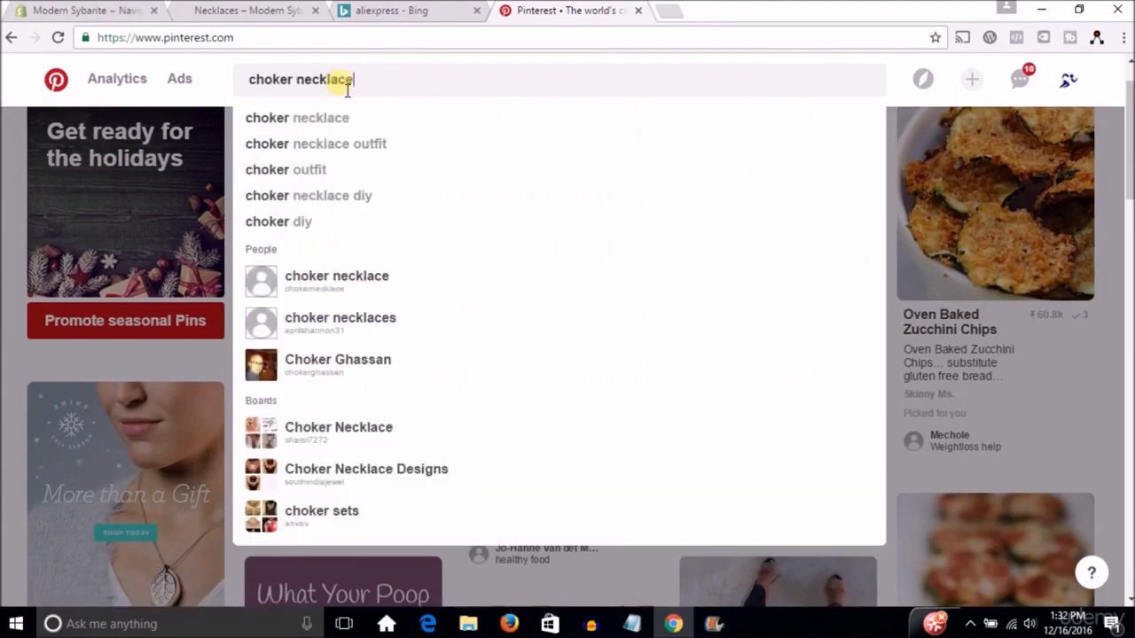
{"action": "type", "text": "cklace"}
{"action": "key", "text": "Return"}
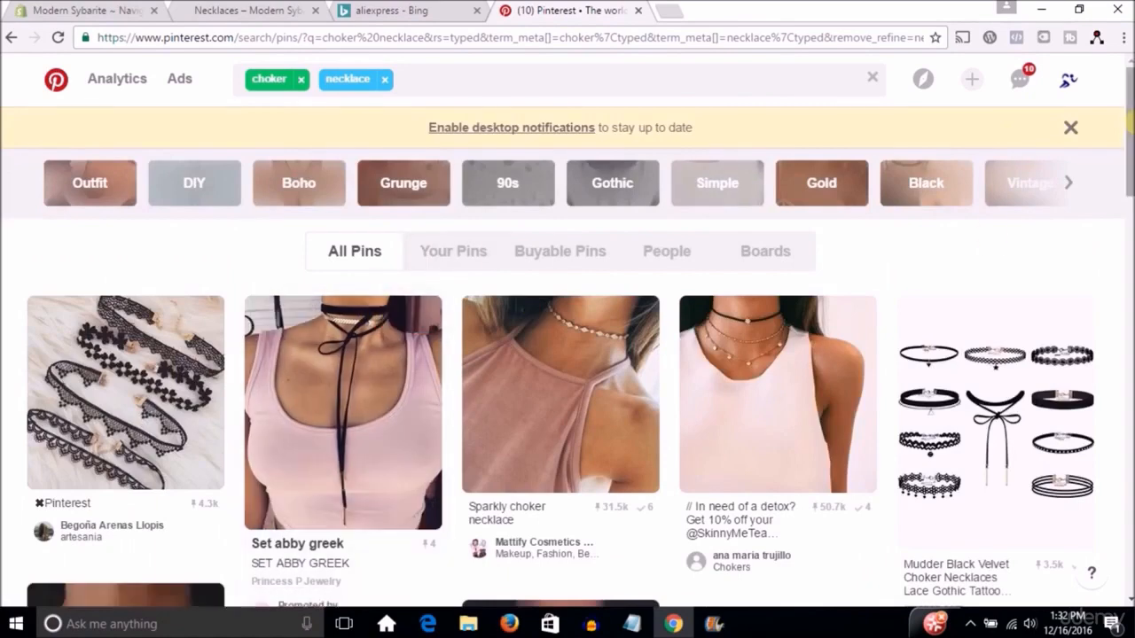
Browse the choker necklace pins and open the Stargaze Jewelry pin of the black choker with a blue pendant.
{"action": "scroll", "coordinate": [1130, 151], "scroll_direction": "down", "scroll_amount": 1}
{"action": "left_click_drag", "start_coordinate": [1130, 151], "coordinate": [1131, 155]}
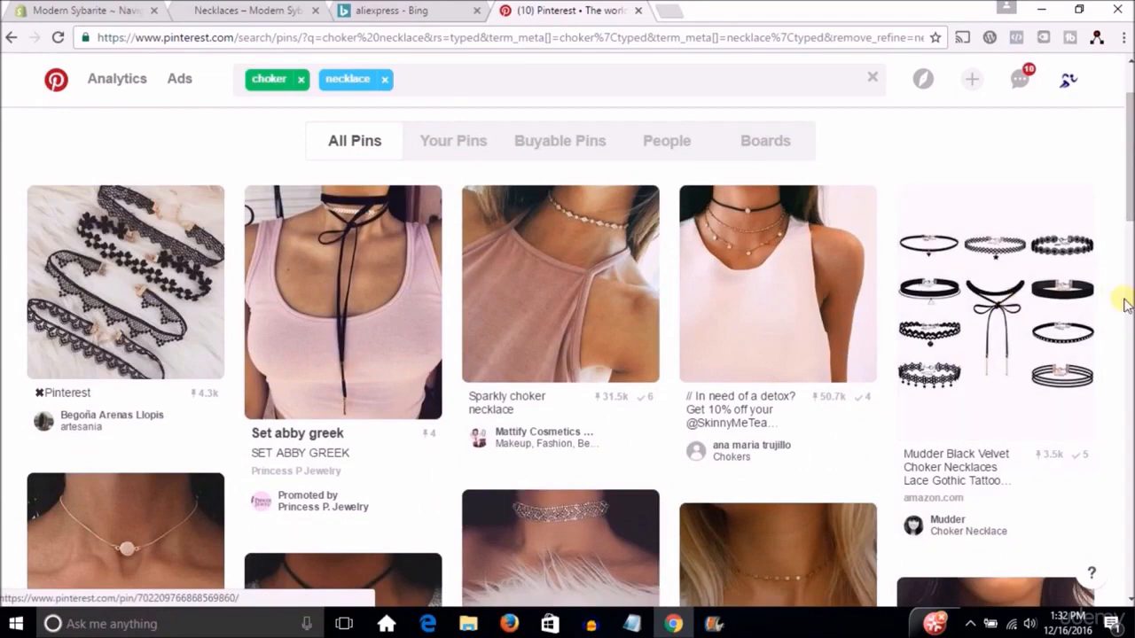
{"action": "scroll", "coordinate": [1130, 237], "scroll_direction": "down", "scroll_amount": 1}
{"action": "scroll", "coordinate": [1131, 237], "scroll_direction": "down", "scroll_amount": 2}
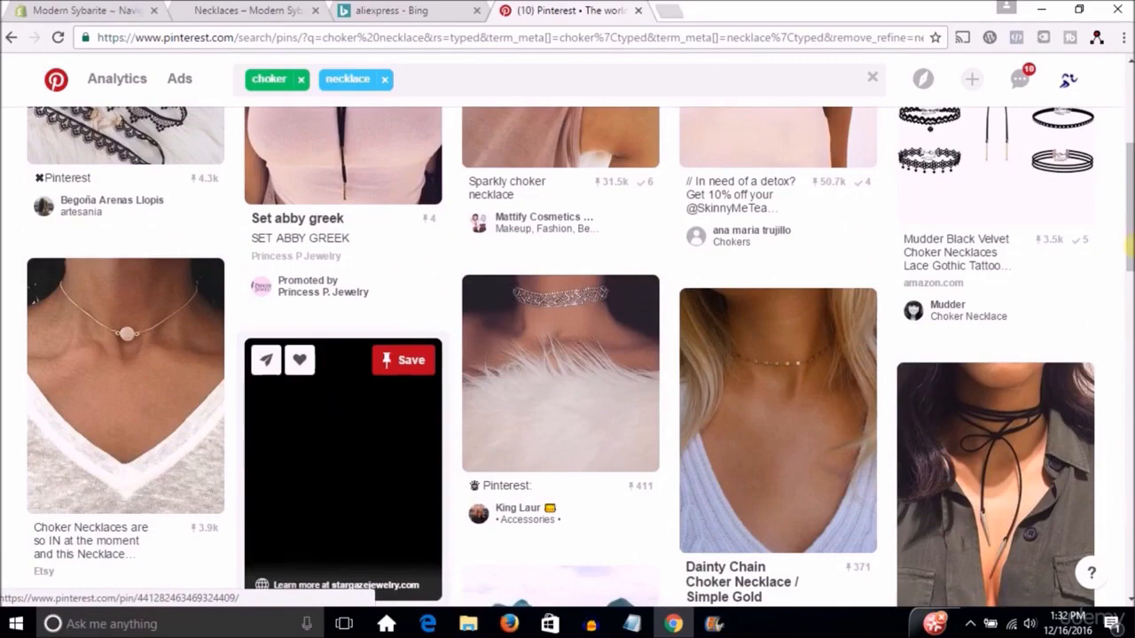
{"action": "left_click", "coordinate": [333, 463]}
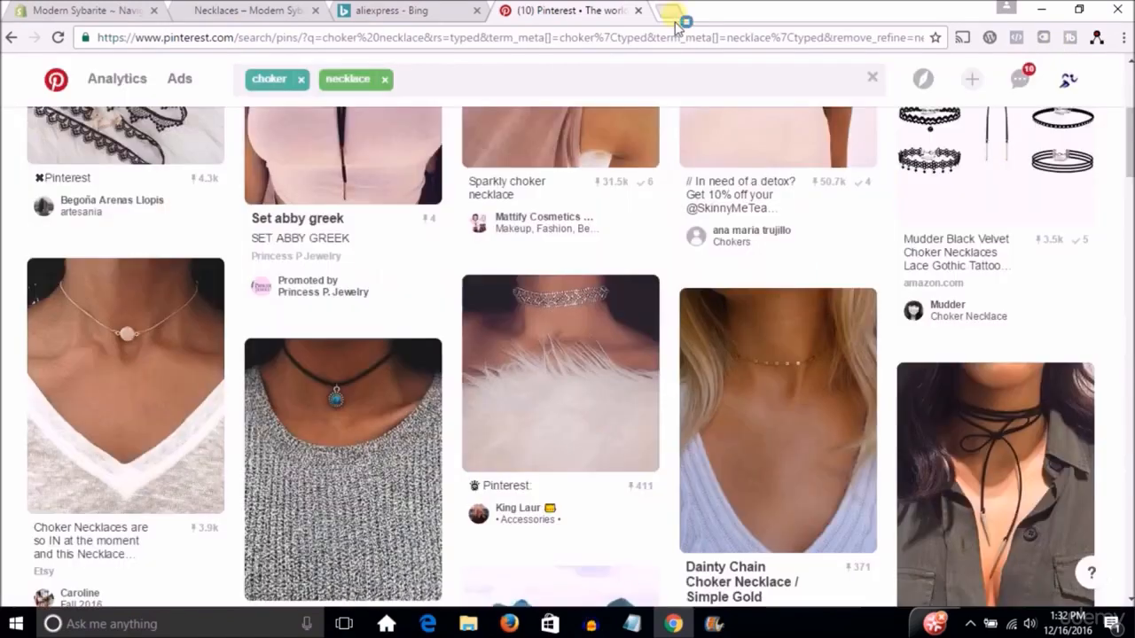
Search the web in a new browser tab for "necklaces trending on pinterst" and open the [Jewelry] Trends Pinterest board from the results.
{"action": "left_click", "coordinate": [672, 12]}
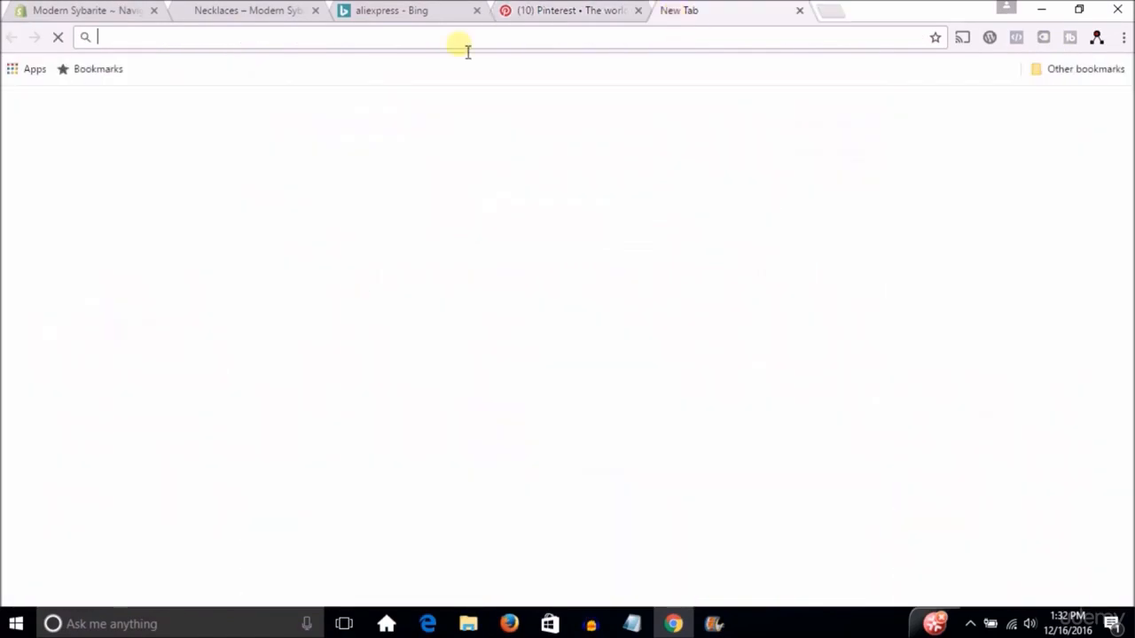
{"action": "type", "text": "necklaces trending on pinter"}
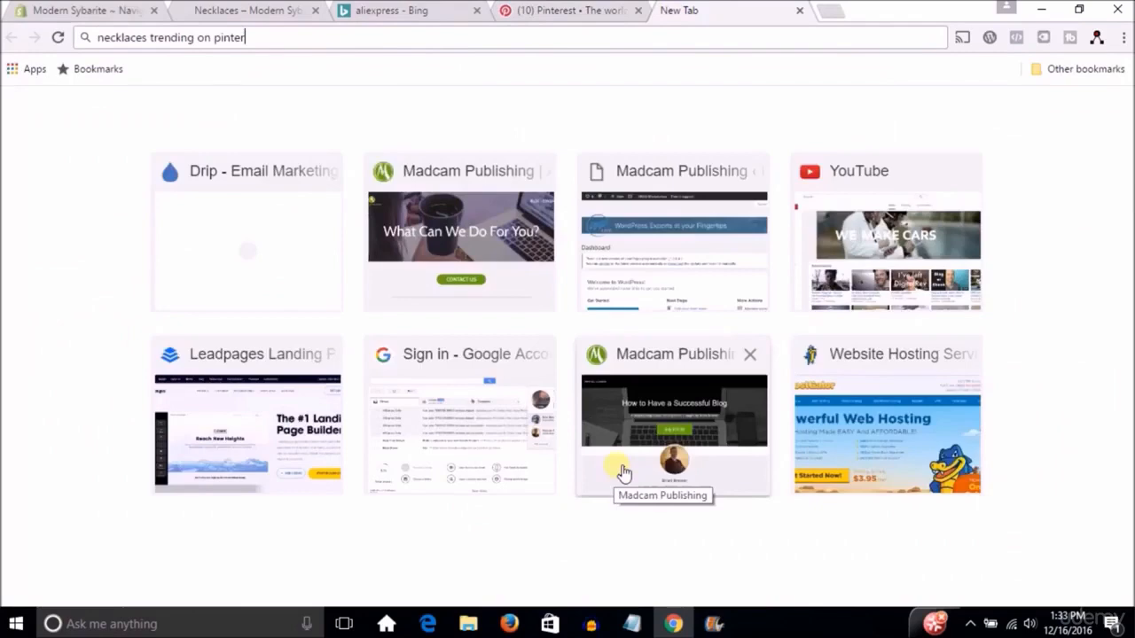
{"action": "type", "text": "st"}
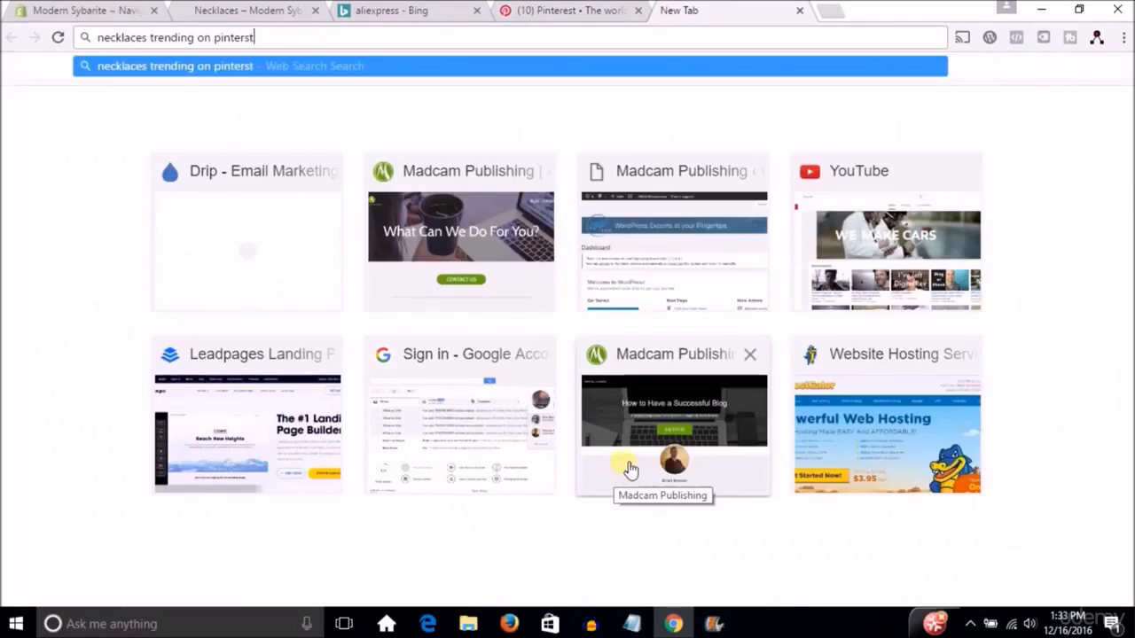
{"action": "key", "text": "Return"}
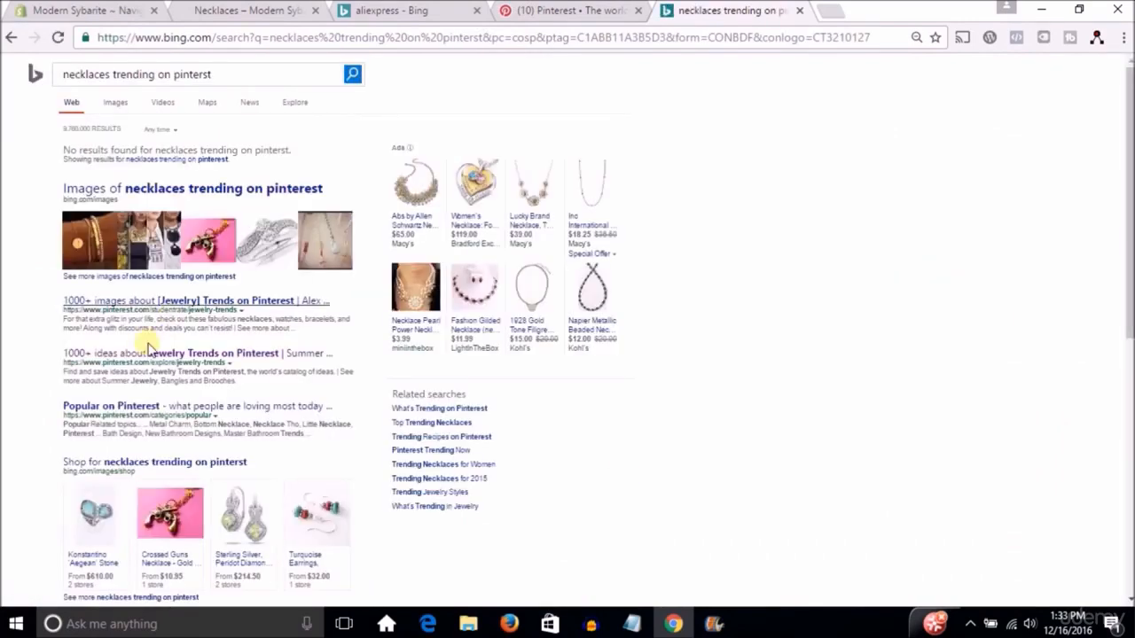
{"action": "left_click", "coordinate": [185, 301]}
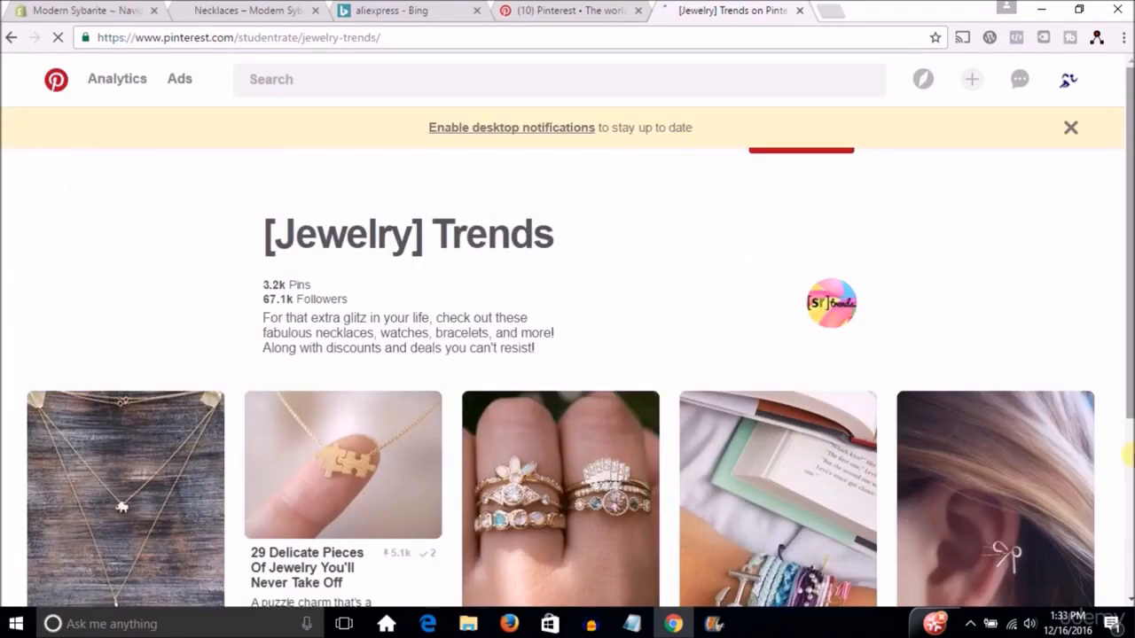
Browse the pins on the [Jewelry] Trends board for popular jewelry styles and their save counts.
{"action": "scroll", "coordinate": [1042, 465], "scroll_direction": "down", "scroll_amount": 2}
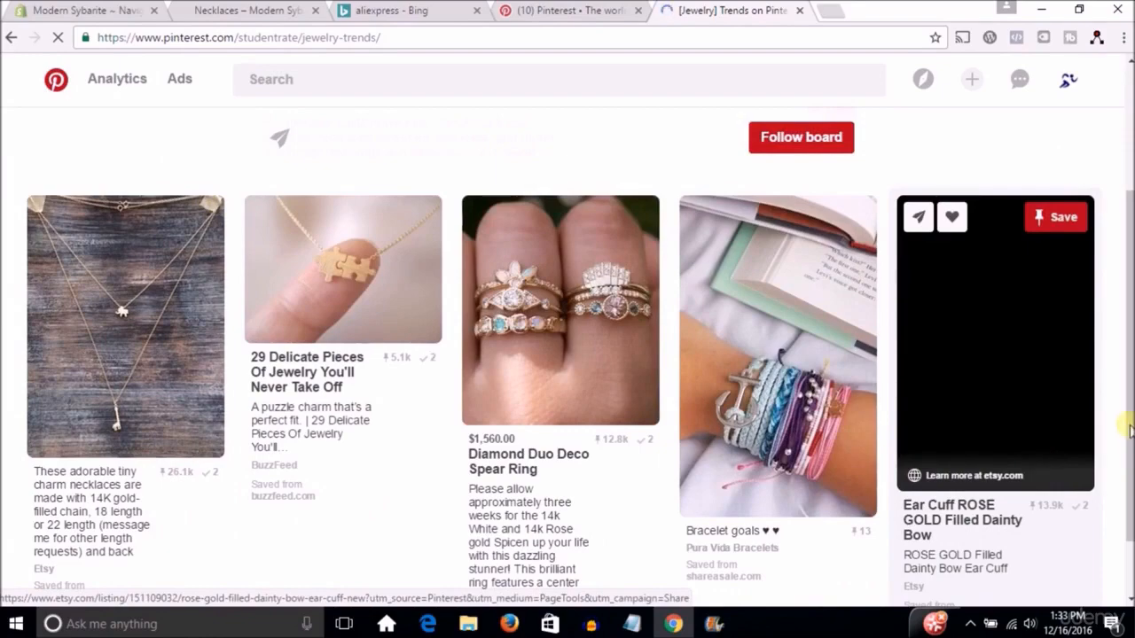
{"action": "scroll", "coordinate": [1130, 282], "scroll_direction": "down", "scroll_amount": 4}
{"action": "left_click_drag", "start_coordinate": [1131, 282], "coordinate": [1127, 355]}
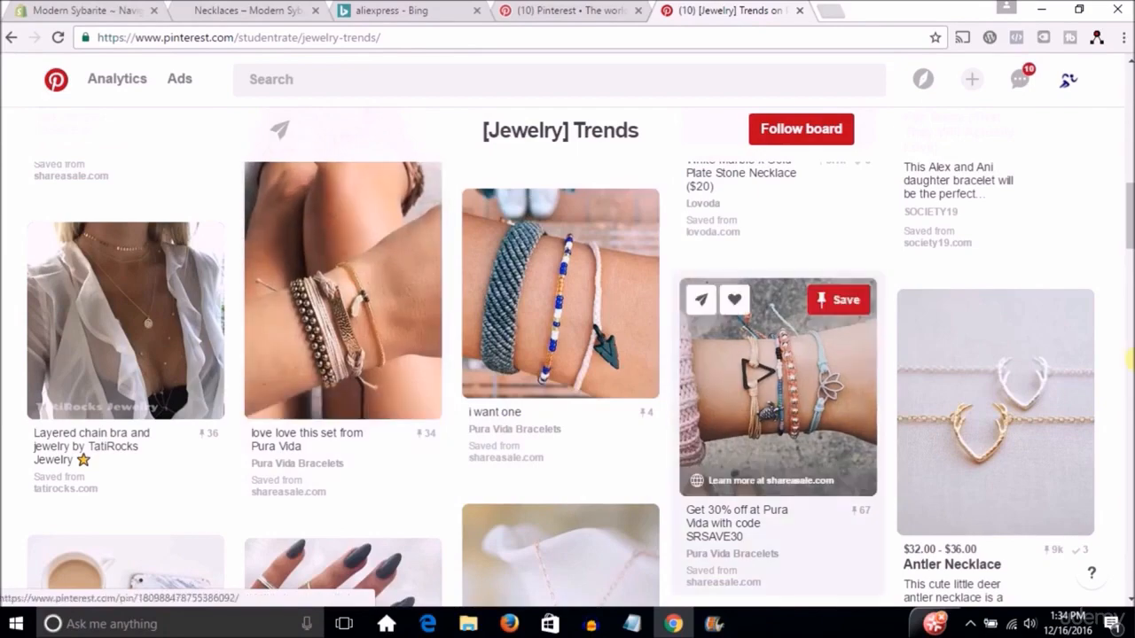
{"action": "left_click_drag", "start_coordinate": [1129, 238], "coordinate": [1120, 351]}
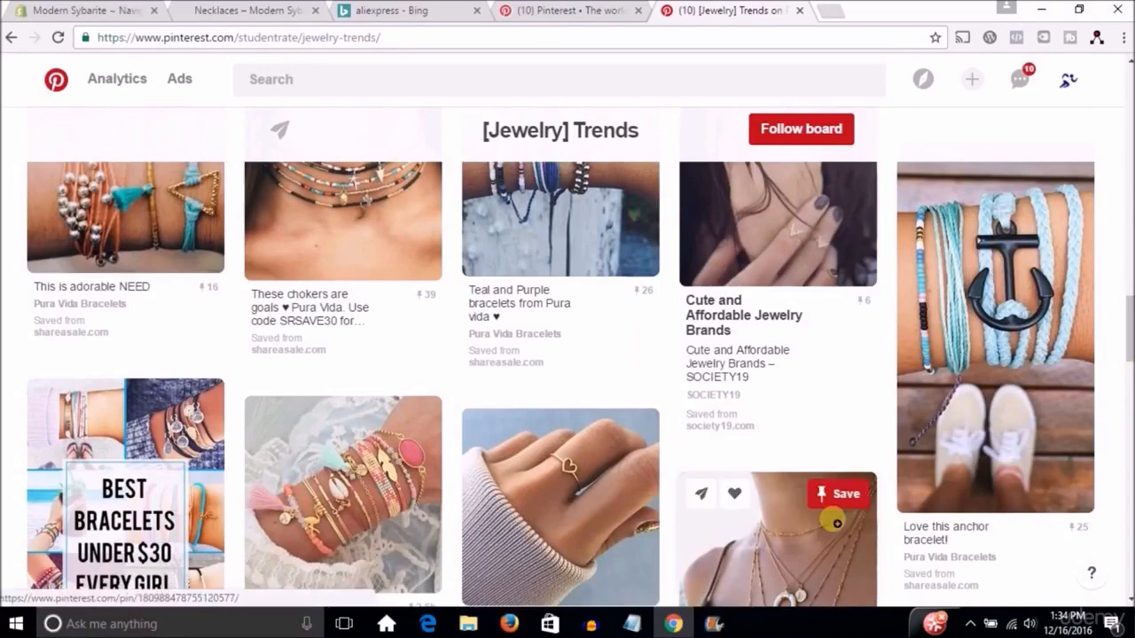
{"action": "left_click_drag", "start_coordinate": [1119, 309], "coordinate": [1125, 361]}
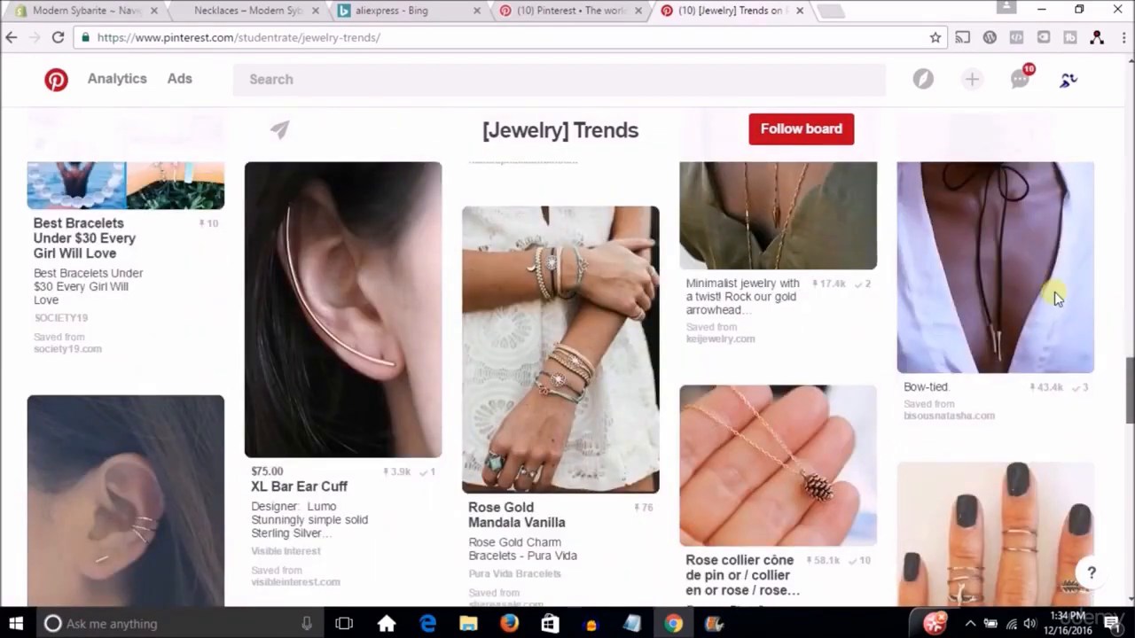
{"action": "left_click_drag", "start_coordinate": [1130, 396], "coordinate": [1117, 287]}
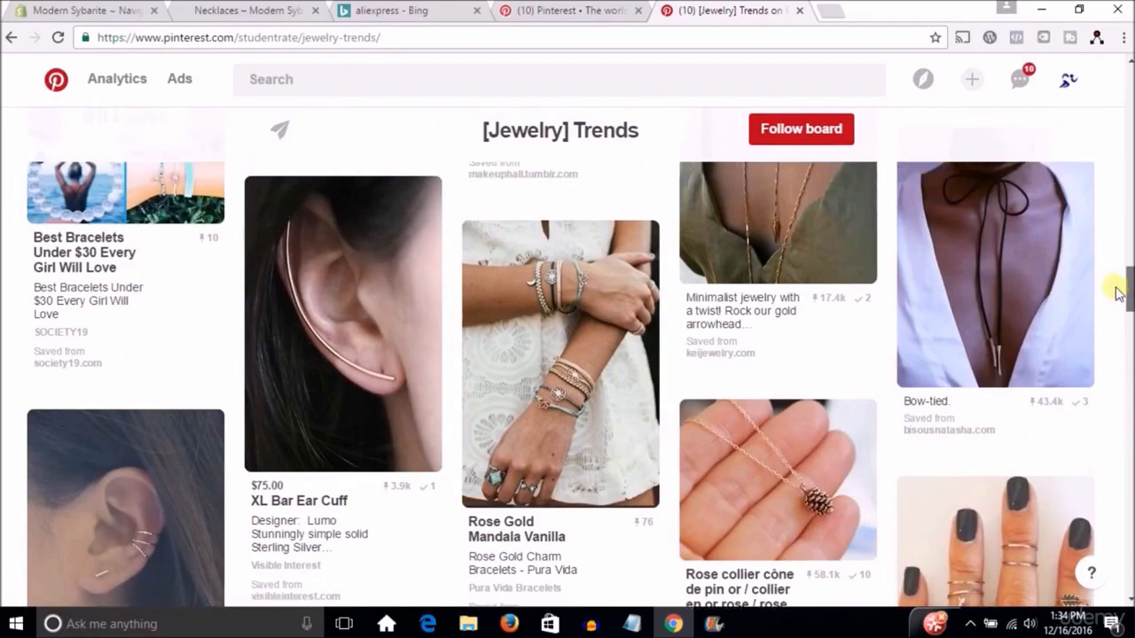